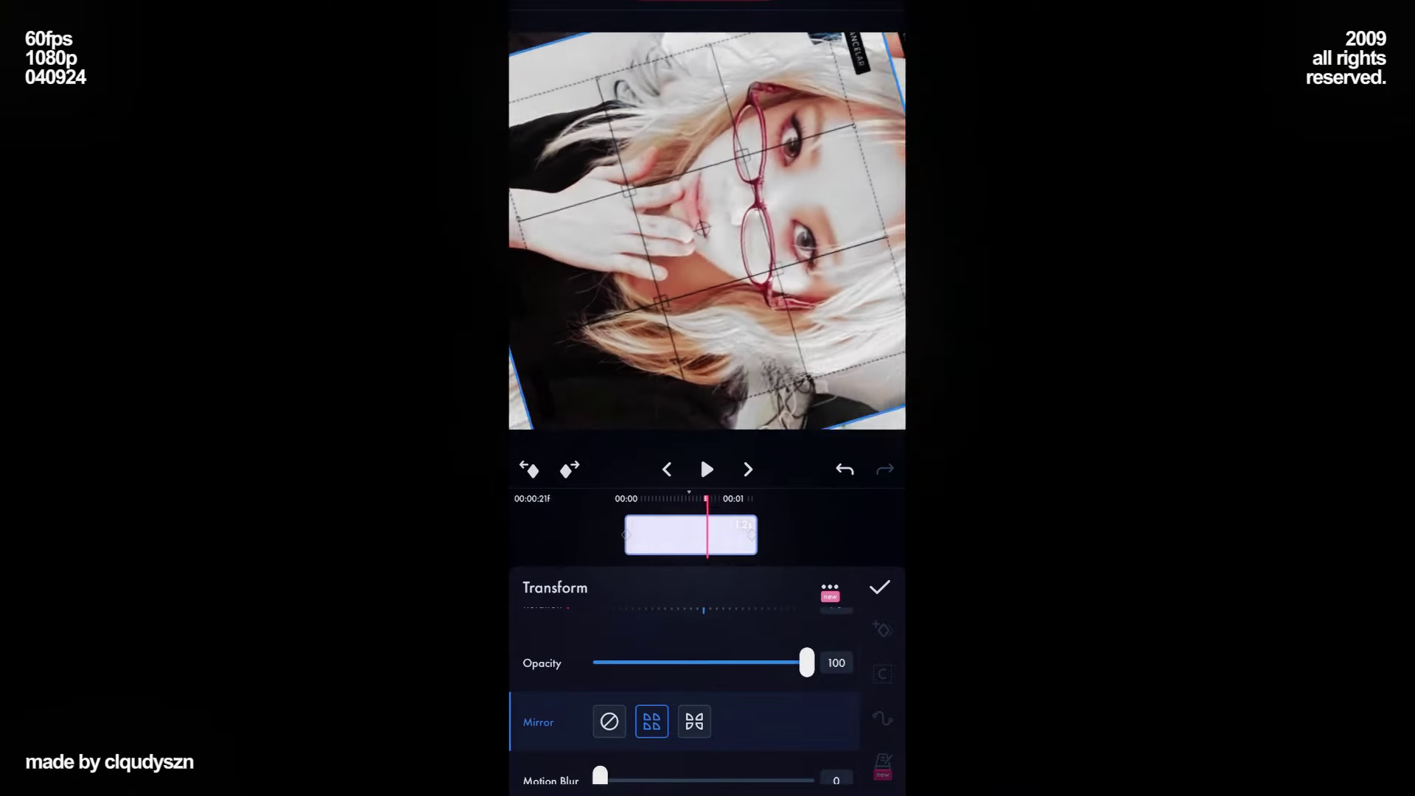
- Close the background's Transform settings and return to the group's layer list
click(880, 587)
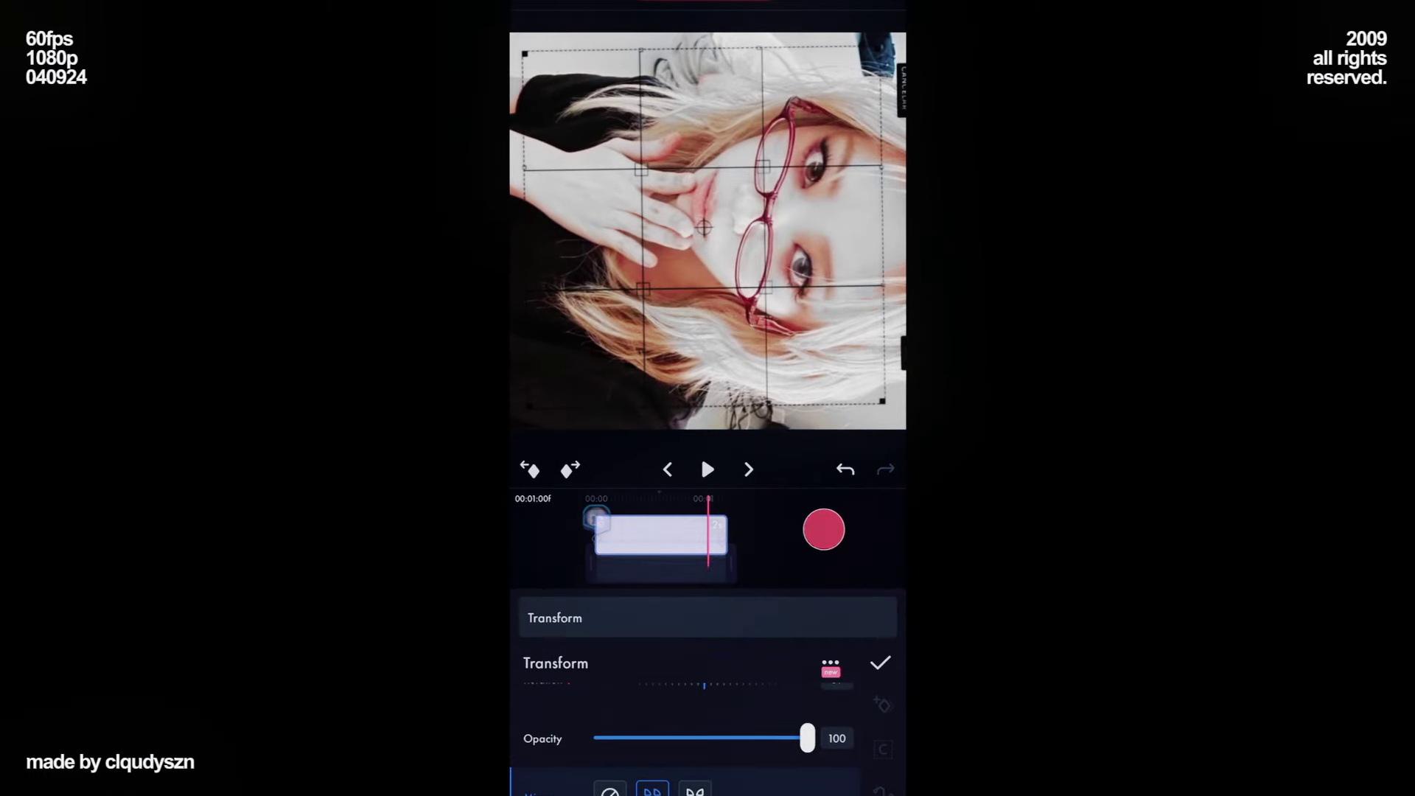
click(878, 573)
key(Escape)
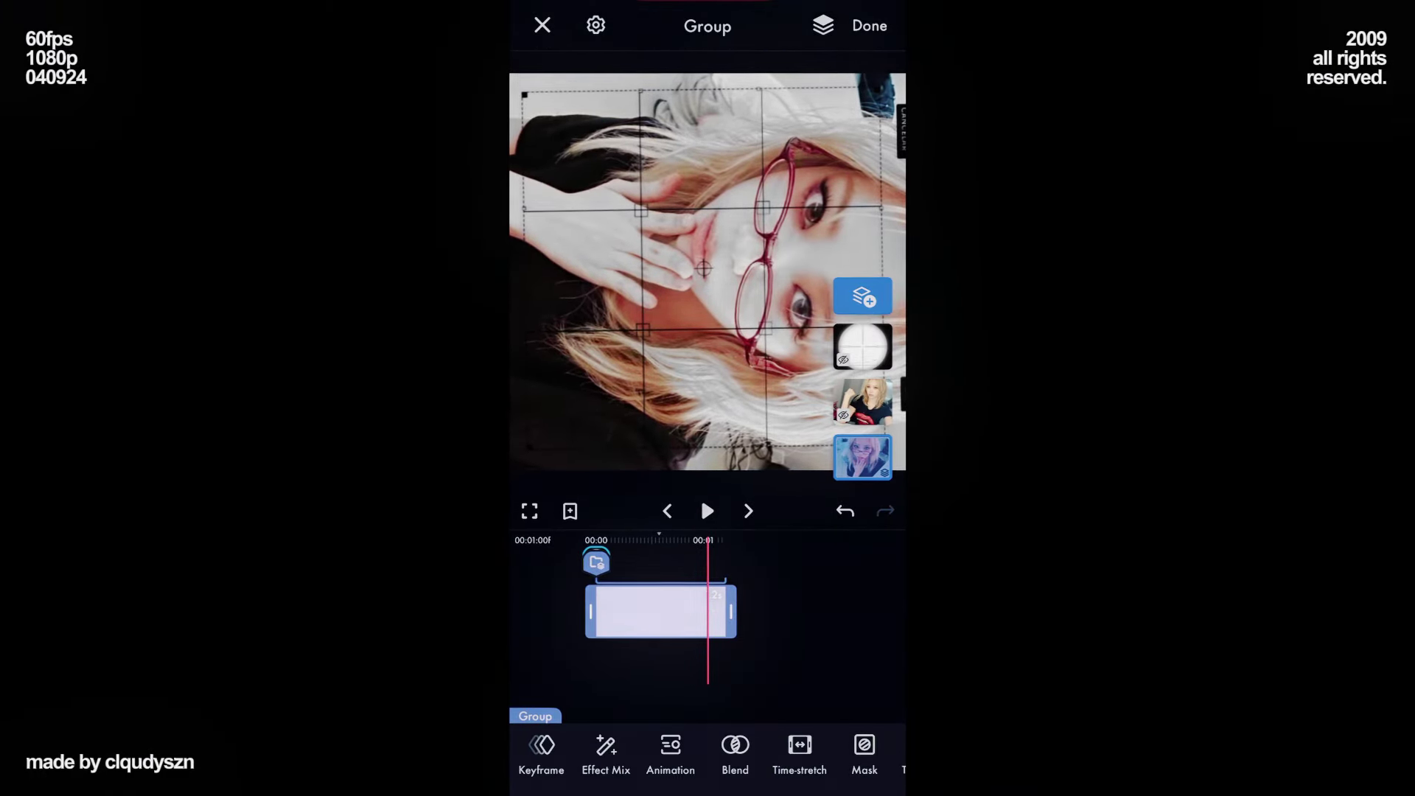
drag(761, 574, 873, 574)
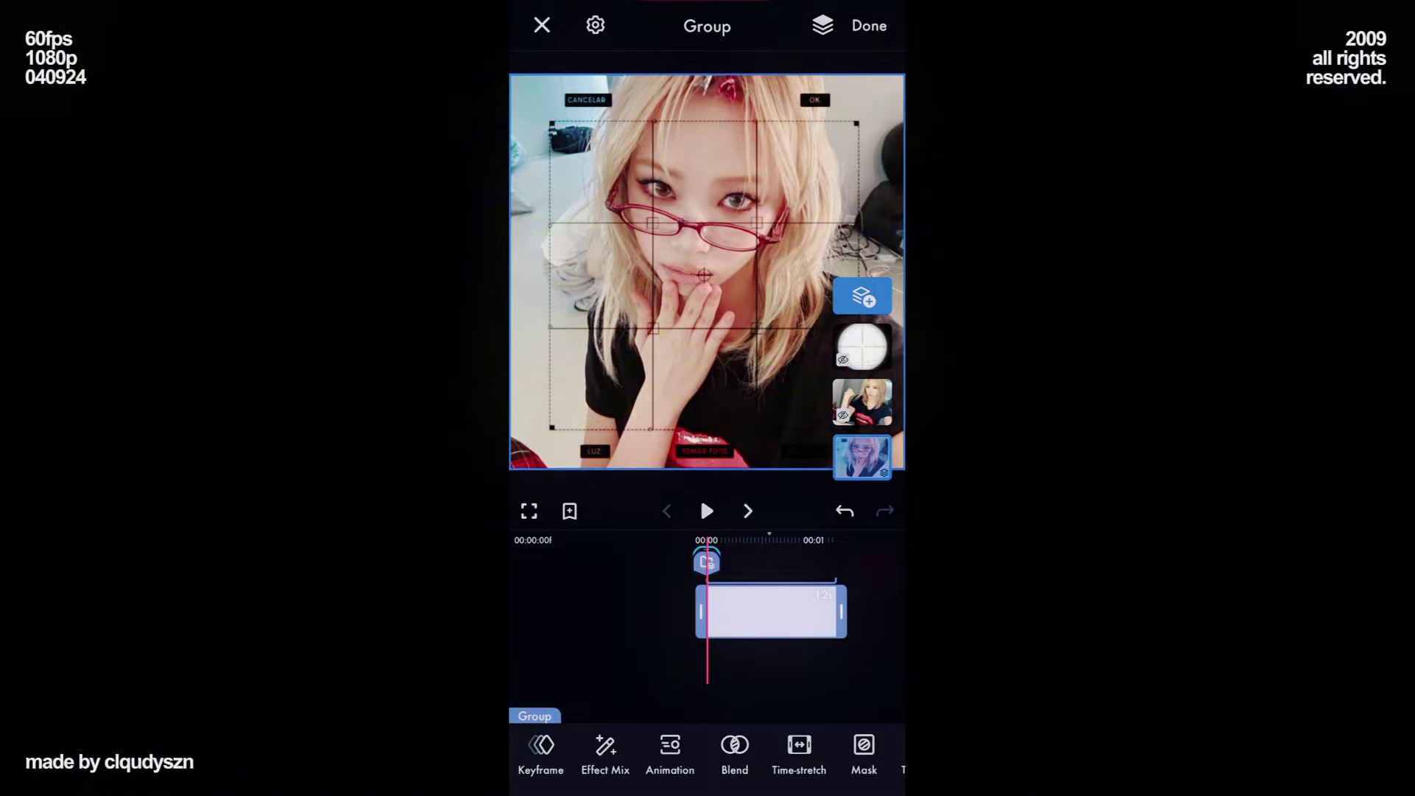
- Unhide the hidden inset photo layer
click(862, 401)
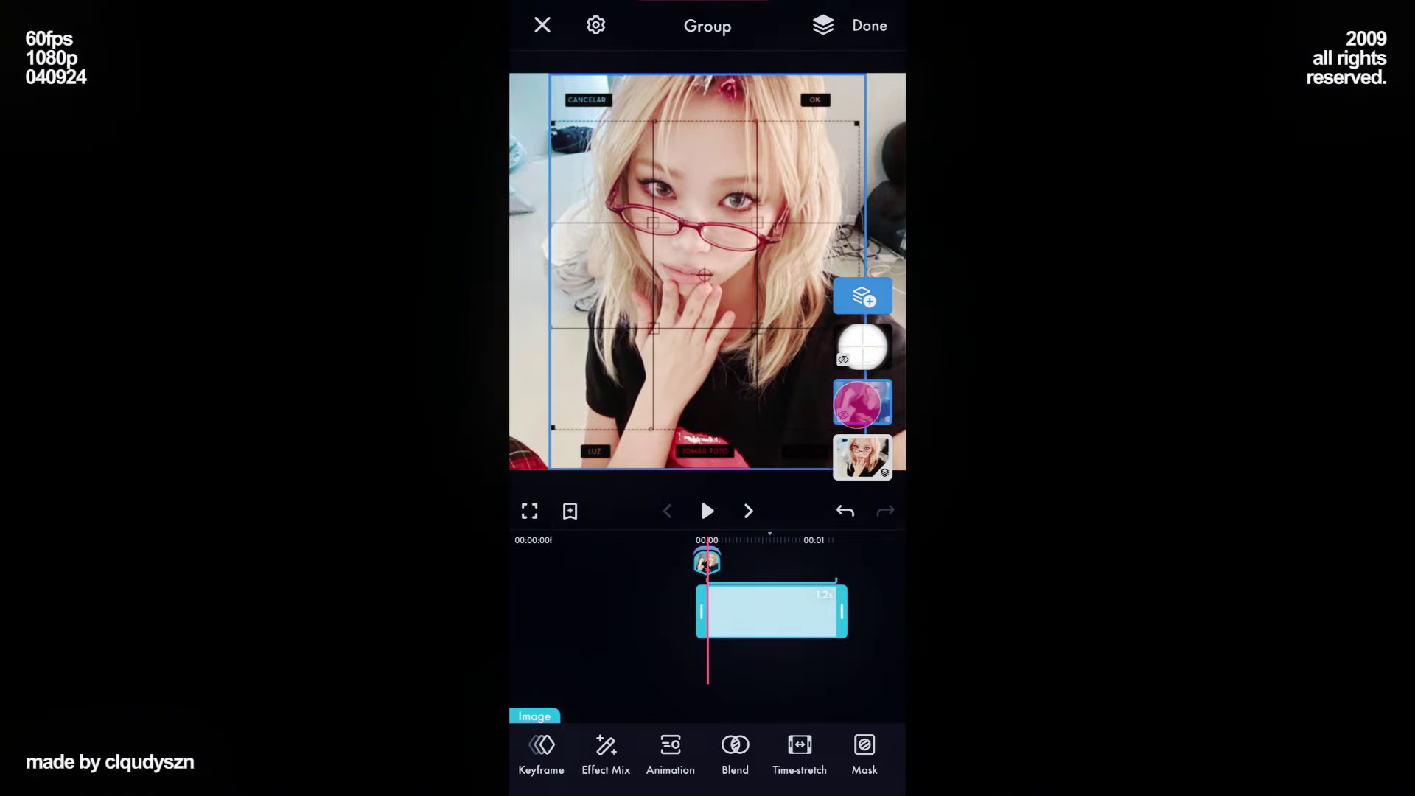
click(862, 401)
click(742, 541)
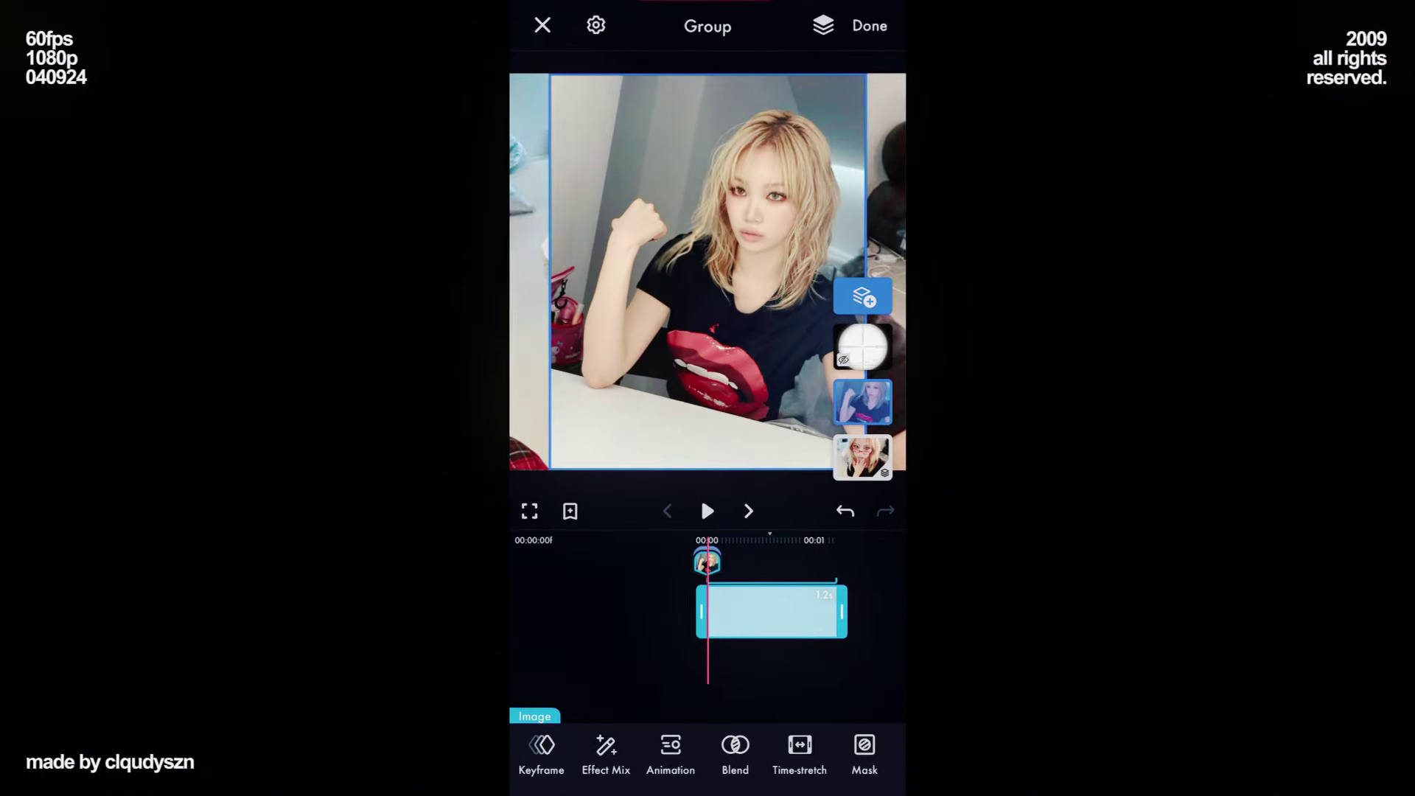
- Shrink the centred inset photo on the canvas at the start and end of the clip
drag(774, 347, 773, 354)
drag(825, 652, 677, 680)
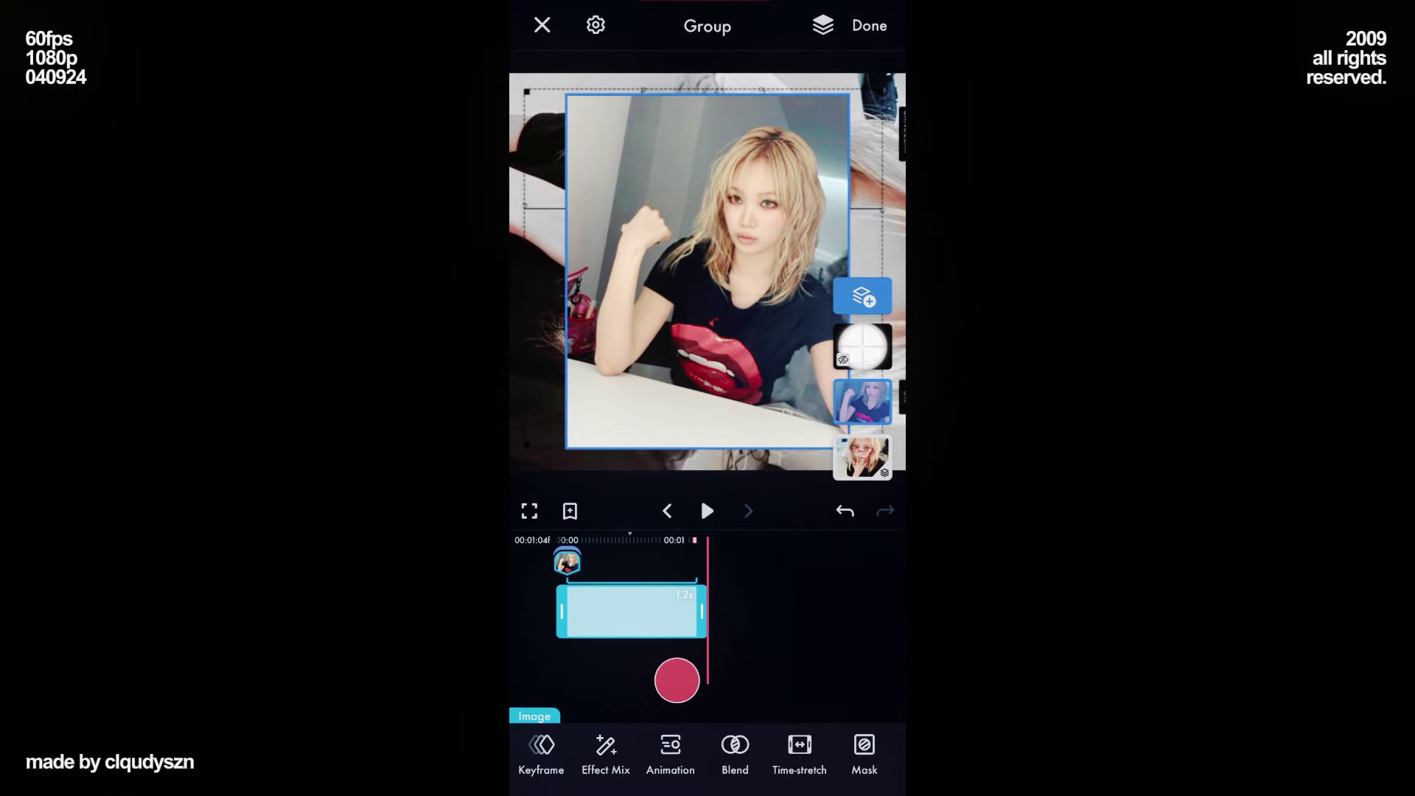
mouse_move(774, 410)
mouse_down()
mouse_move(791, 385)
mouse_move(757, 422)
mouse_move(776, 423)
mouse_up()
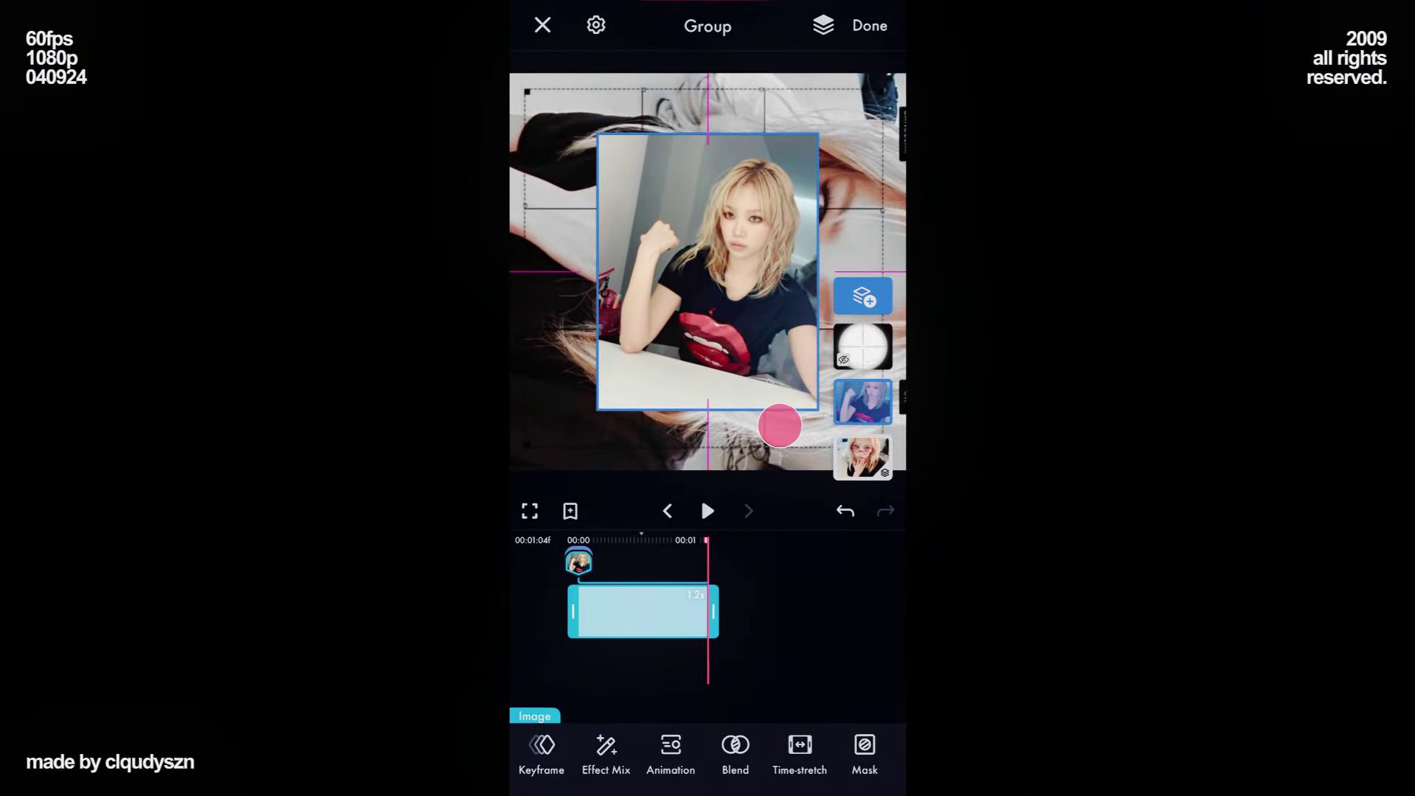
click(524, 751)
- Keyframe the inset photo's Transform Scale, small at the clip start and full inset size at the end
drag(748, 545, 877, 545)
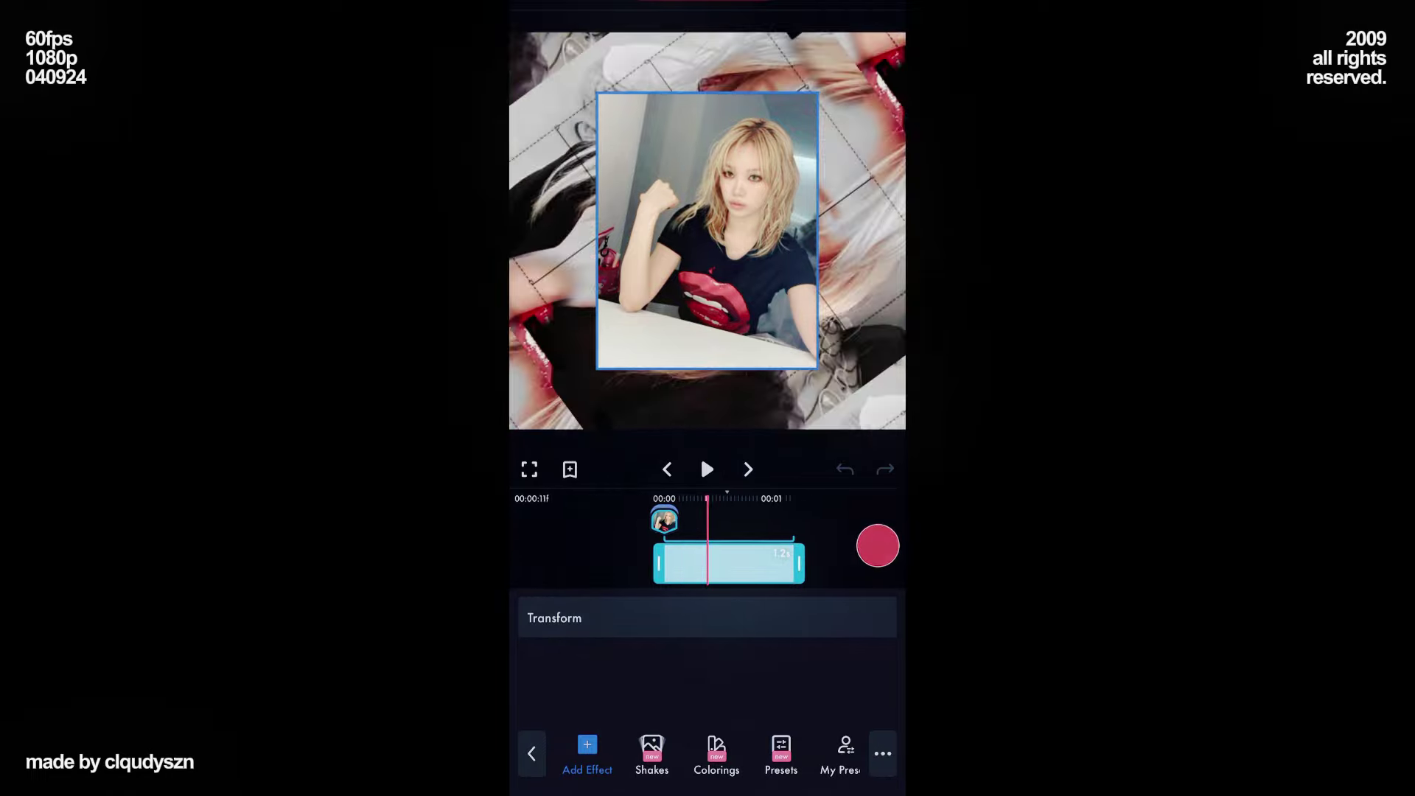
click(561, 621)
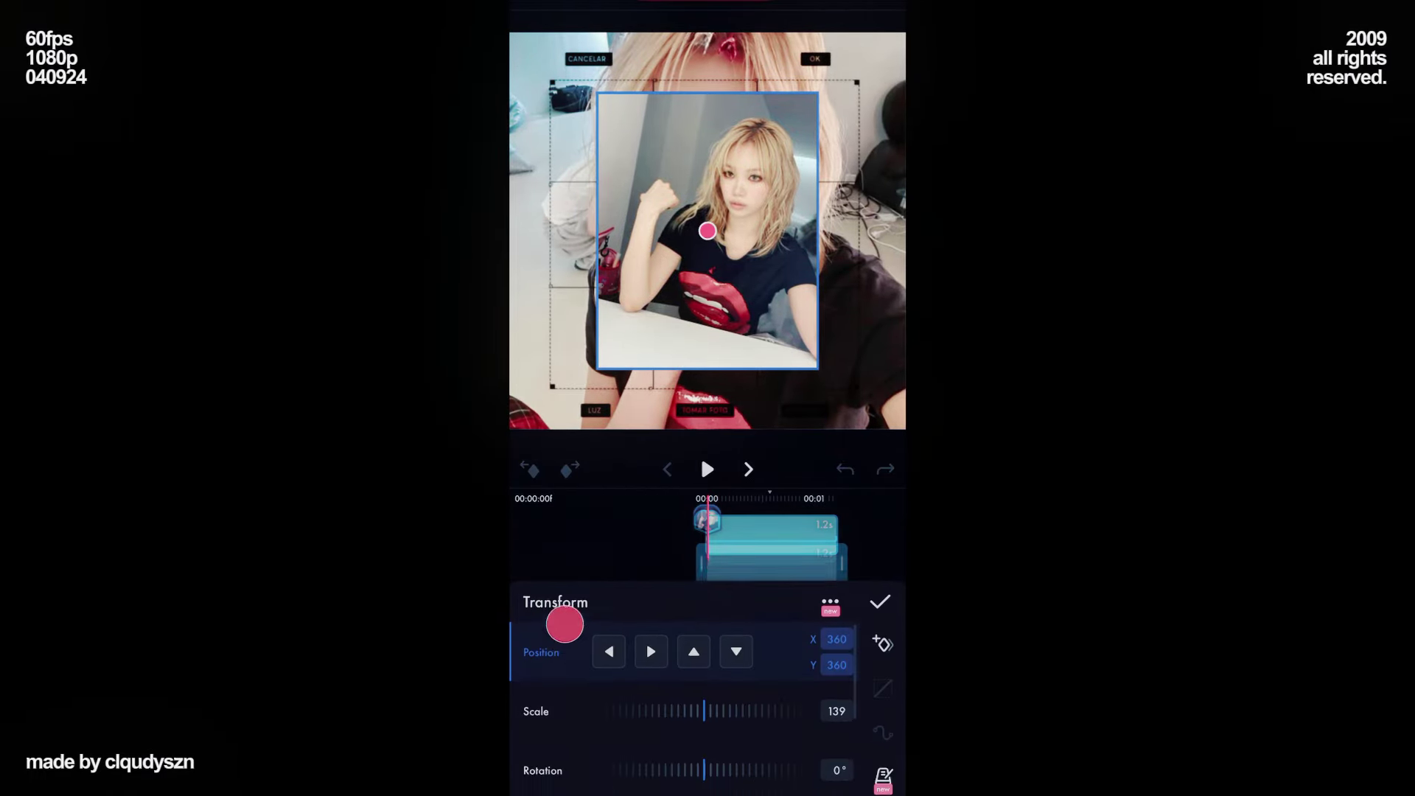
click(541, 704)
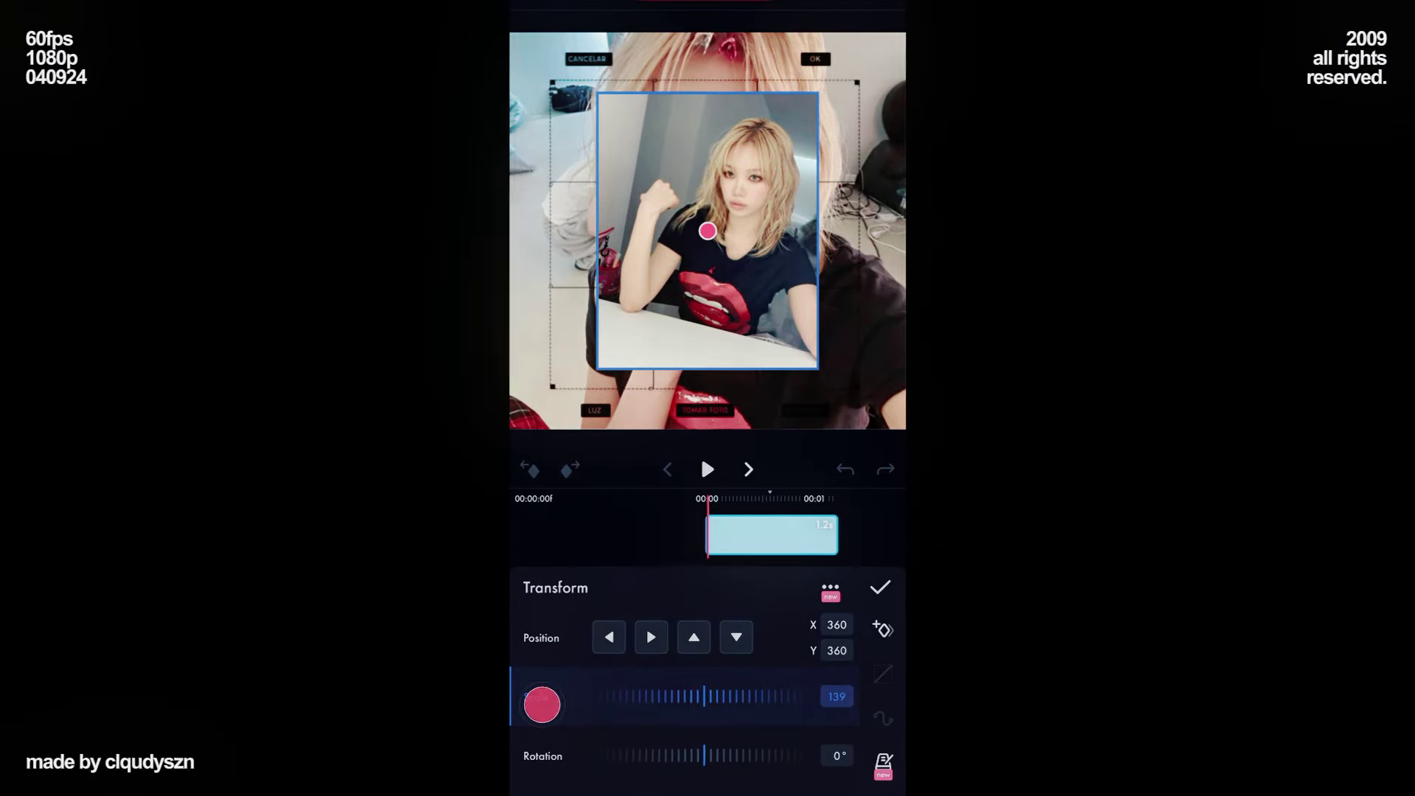
drag(873, 527, 730, 631)
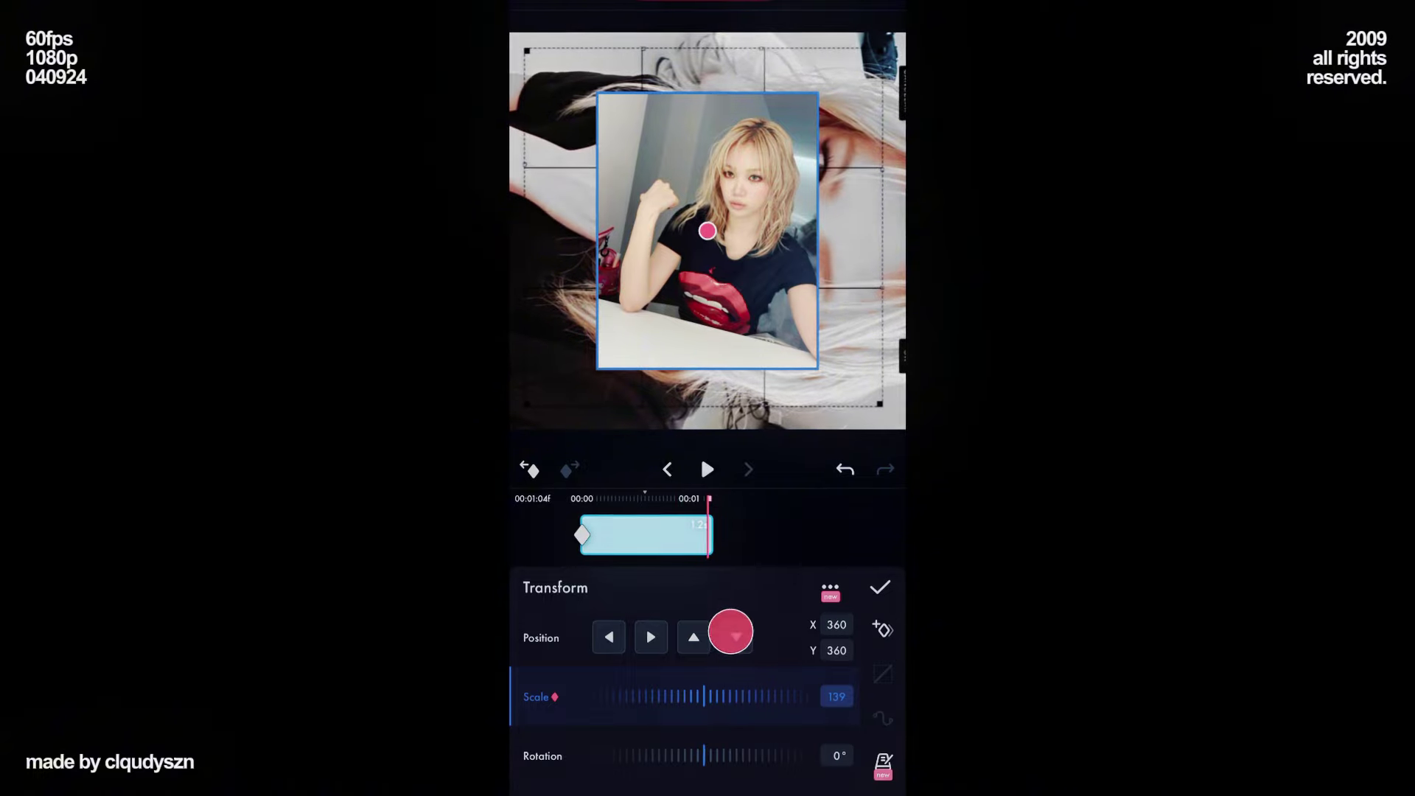
click(882, 629)
click(580, 536)
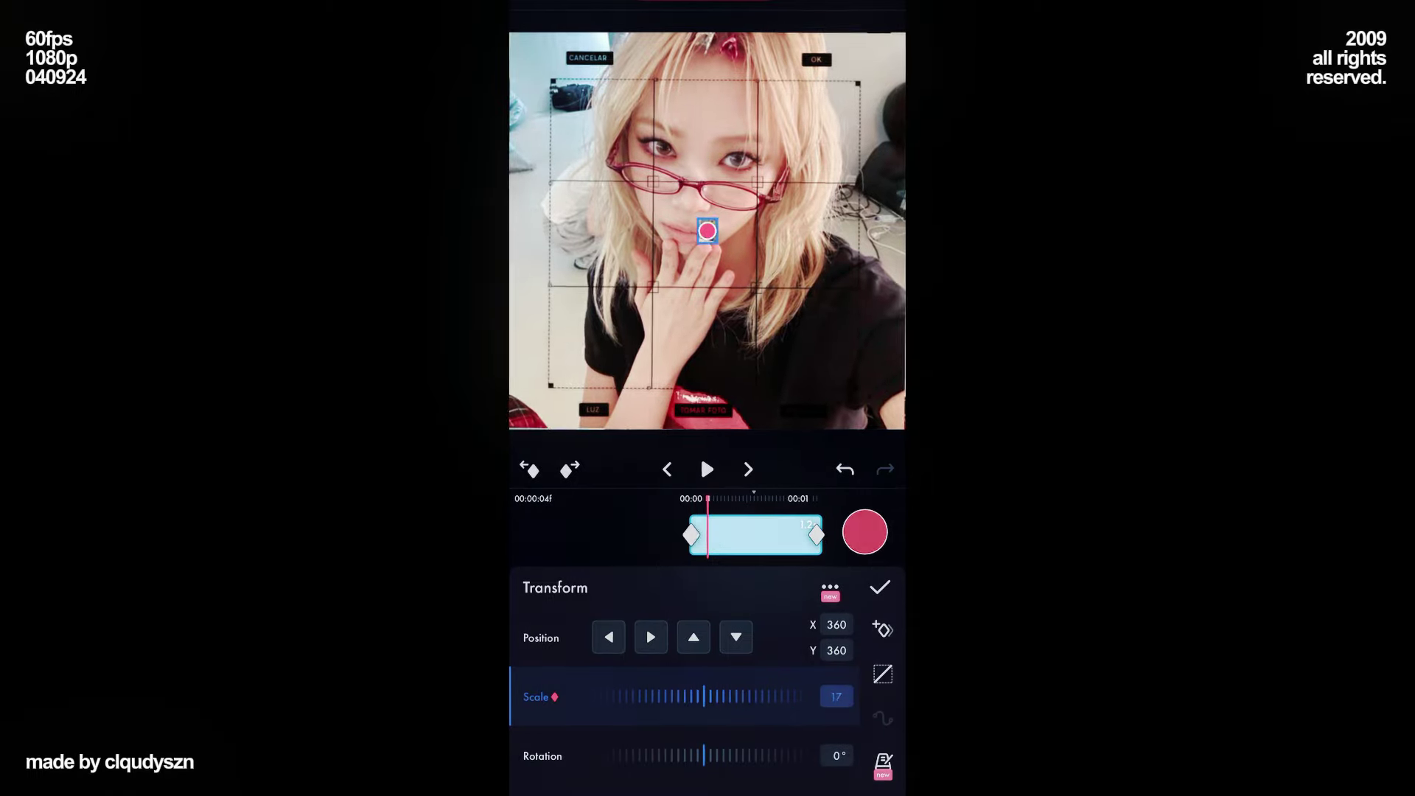
drag(864, 527, 837, 537)
- Paste the saved easing curve onto the zoom and preview the eased animation
click(881, 674)
click(834, 569)
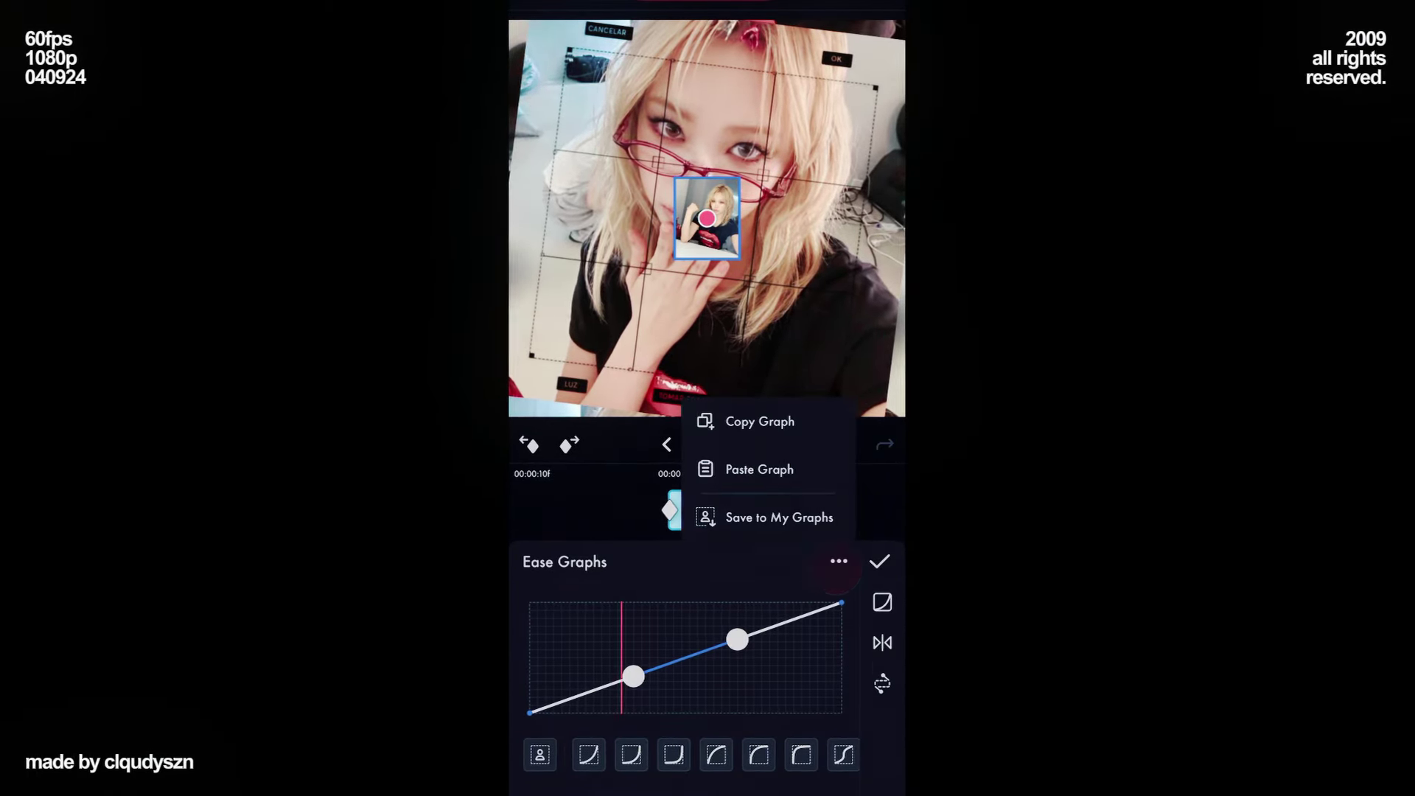
click(810, 471)
click(879, 561)
mouse_move(808, 529)
mouse_down()
mouse_move(887, 535)
mouse_move(888, 568)
mouse_up()
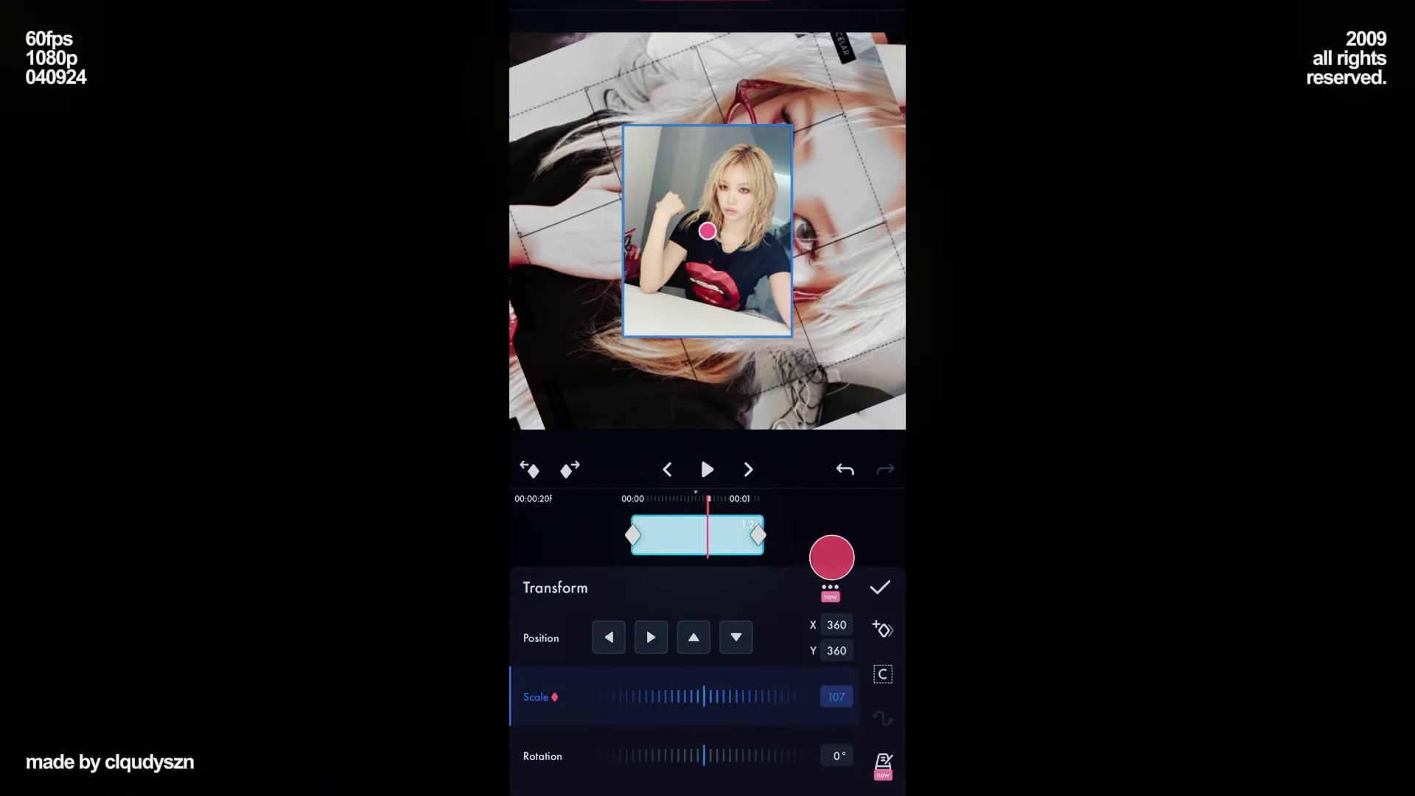
click(885, 594)
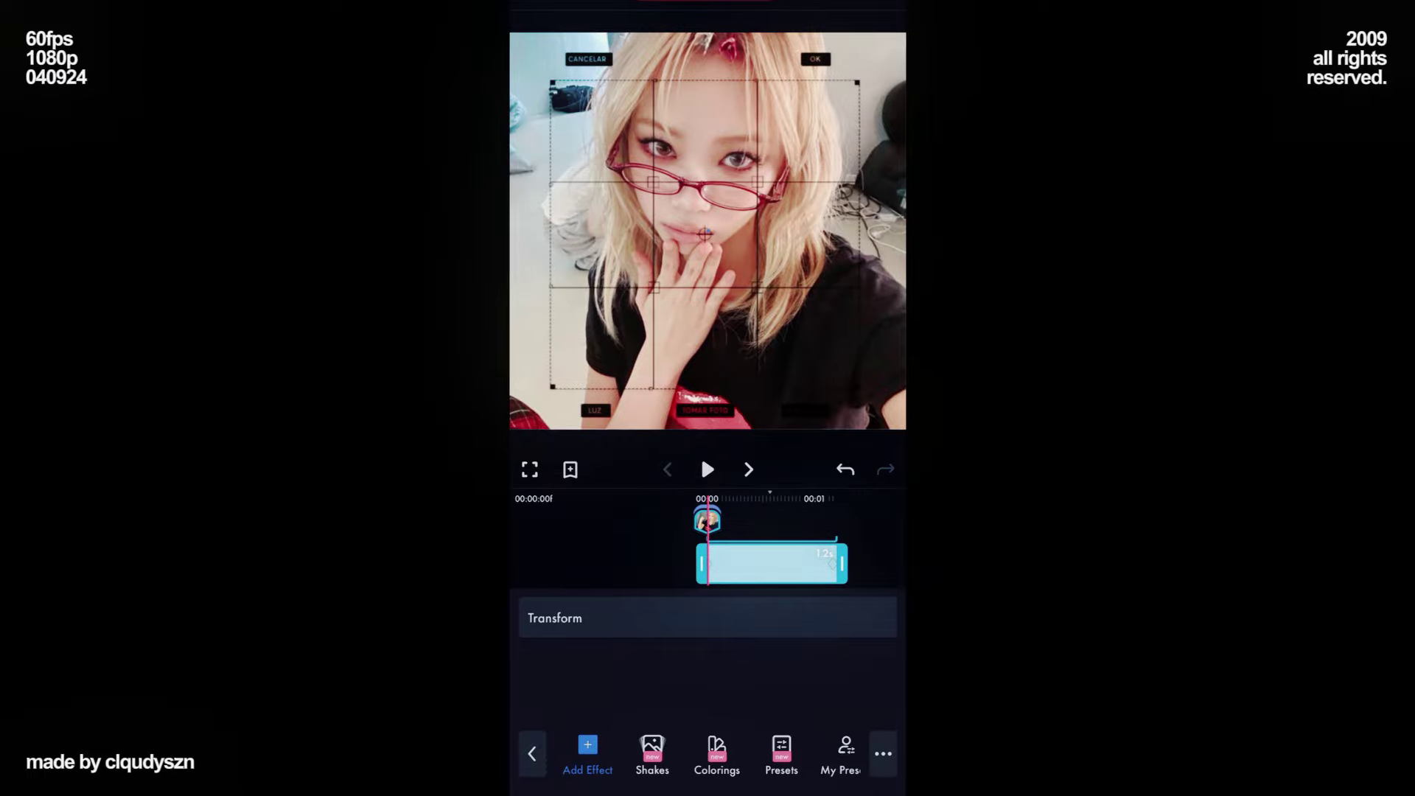
- Add a Perspective effect to the inset photo, found by searching 'Per'
click(569, 746)
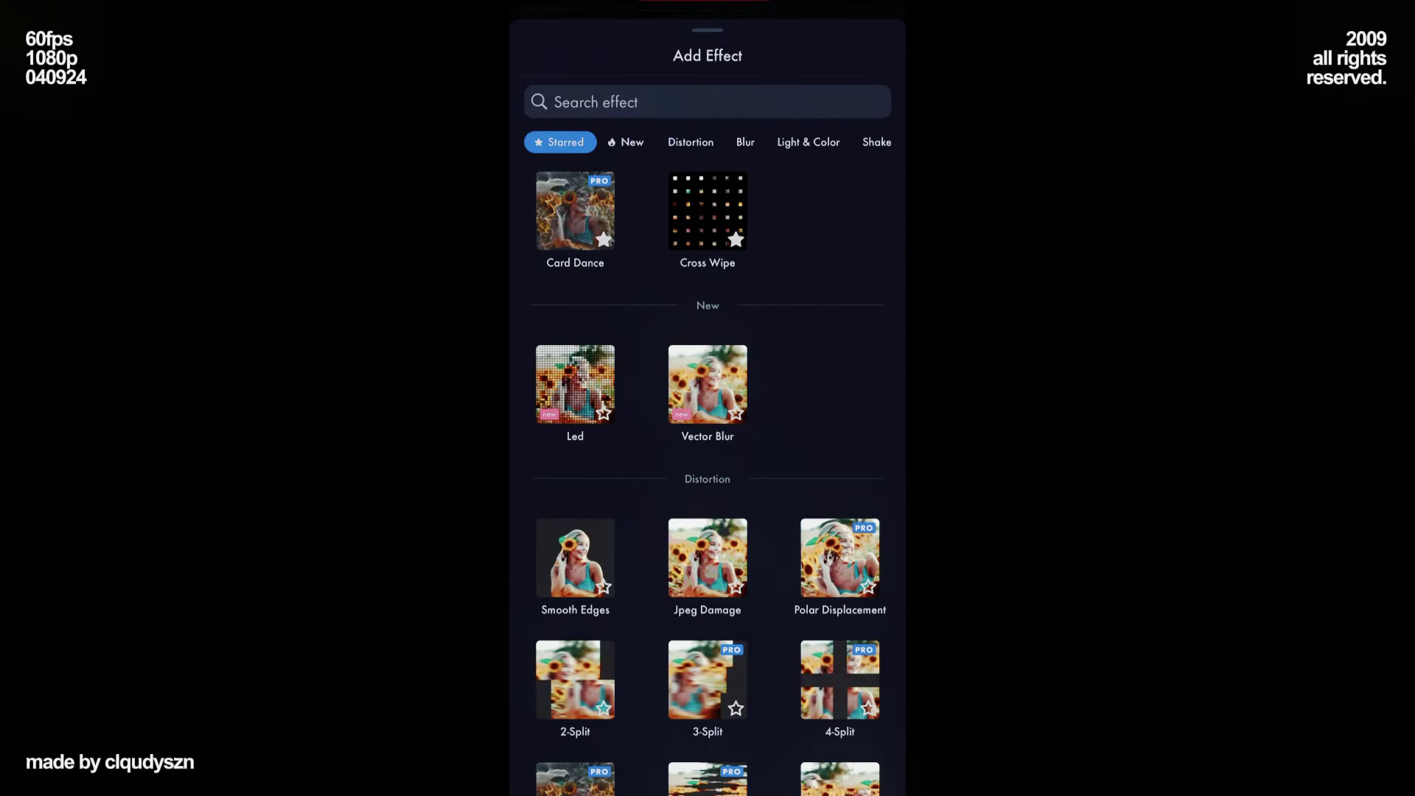
click(867, 112)
text(Pe)
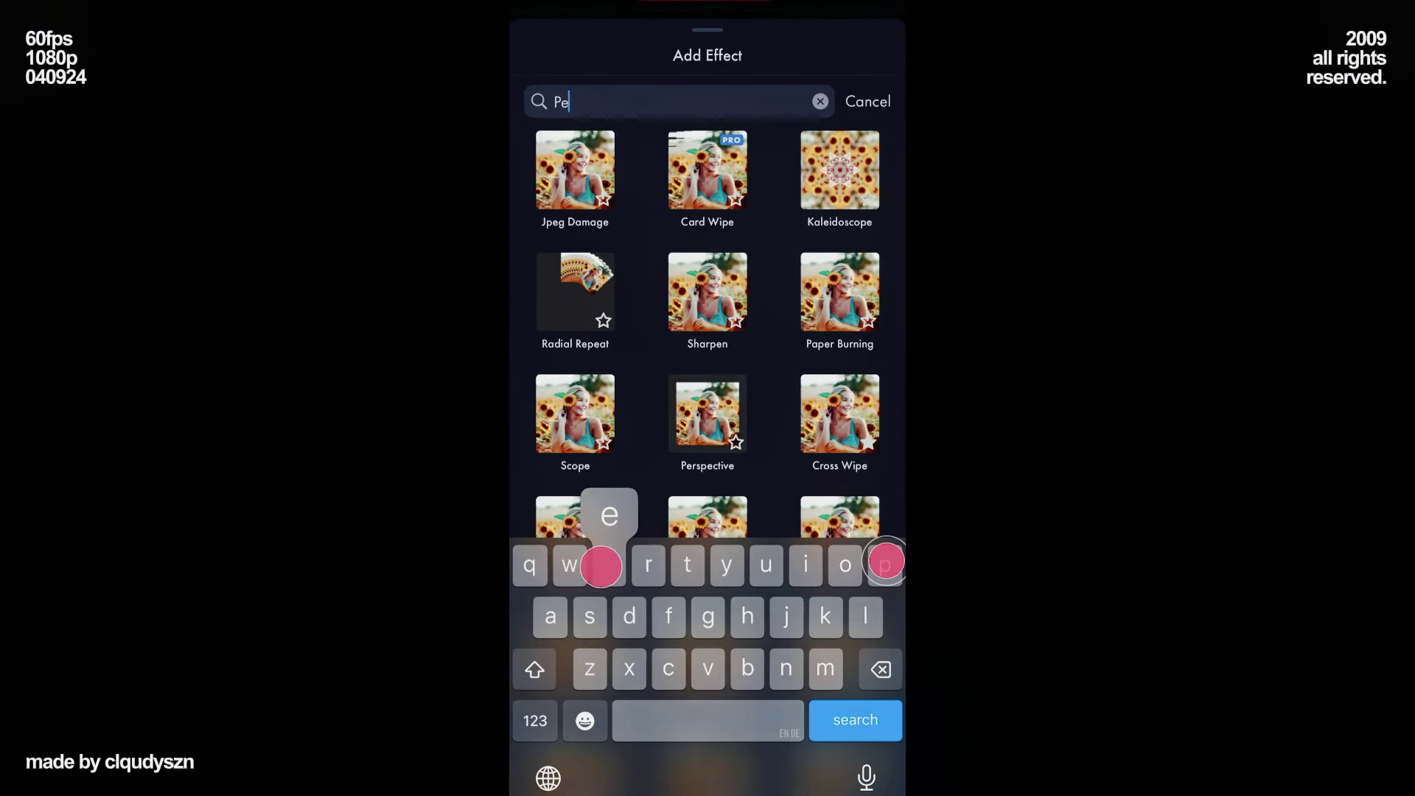
text(r)
click(706, 169)
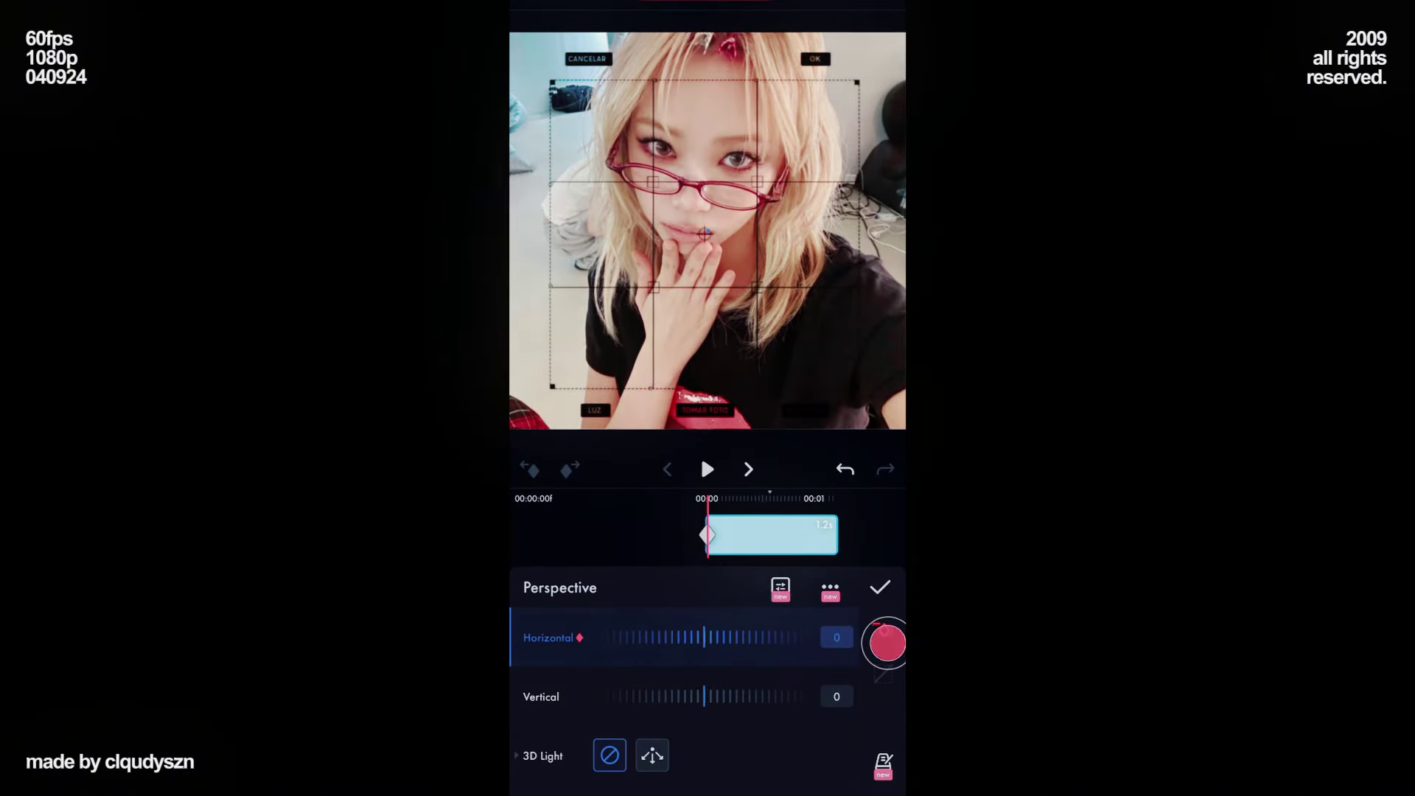
- Keyframe Perspective Horizontal across the clip, tilting from -115 at the start
drag(889, 537, 701, 633)
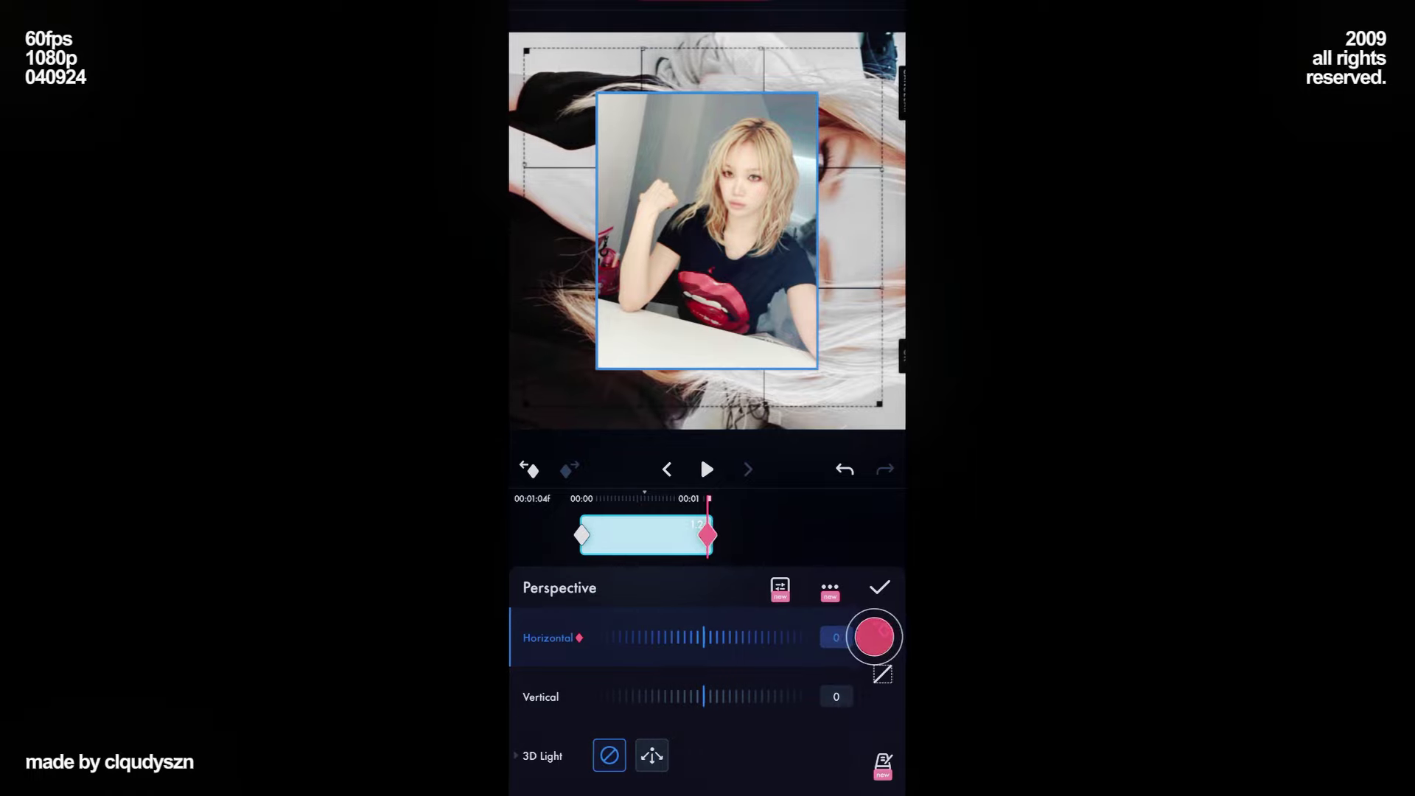
drag(731, 535, 861, 536)
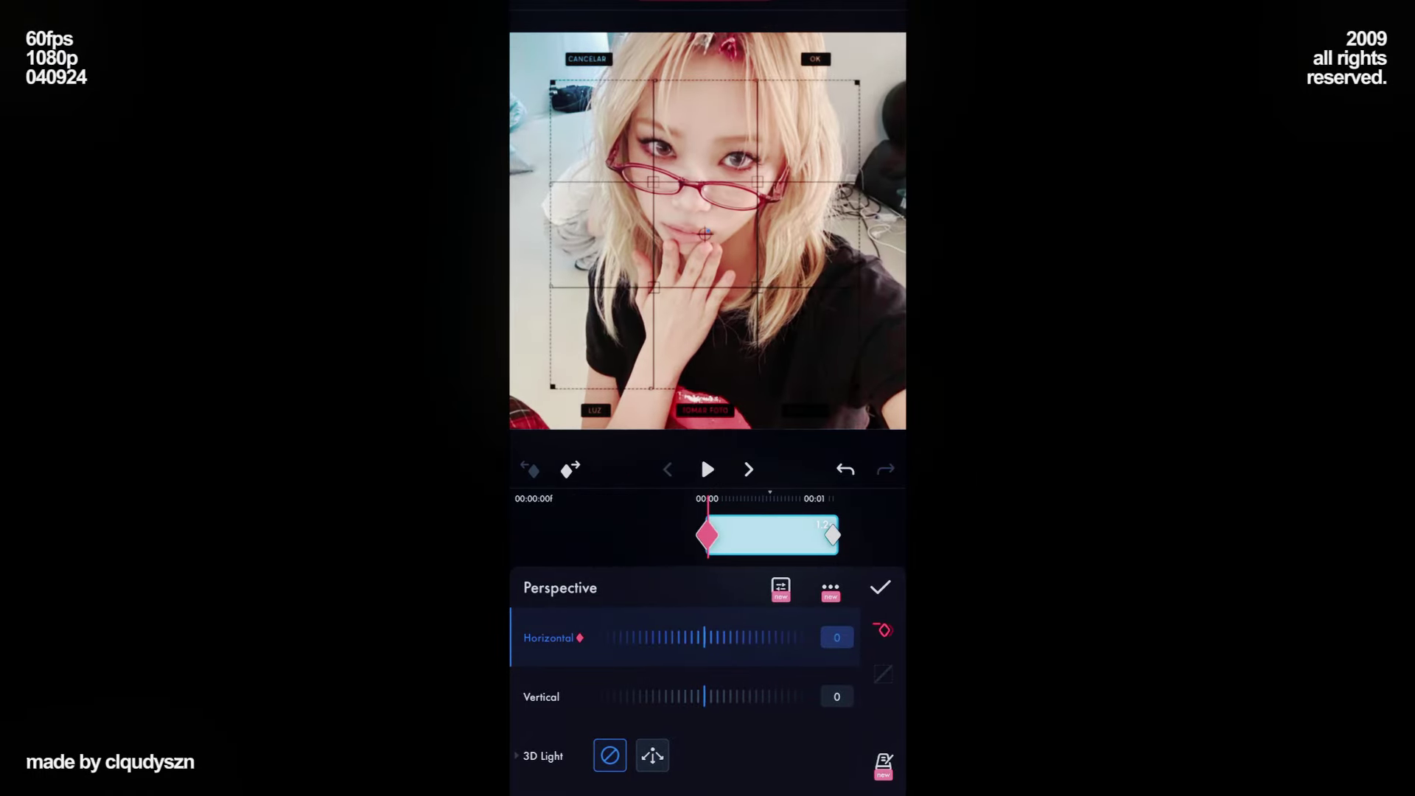
mouse_move(792, 649)
mouse_down()
mouse_move(785, 670)
mouse_move(721, 653)
mouse_up()
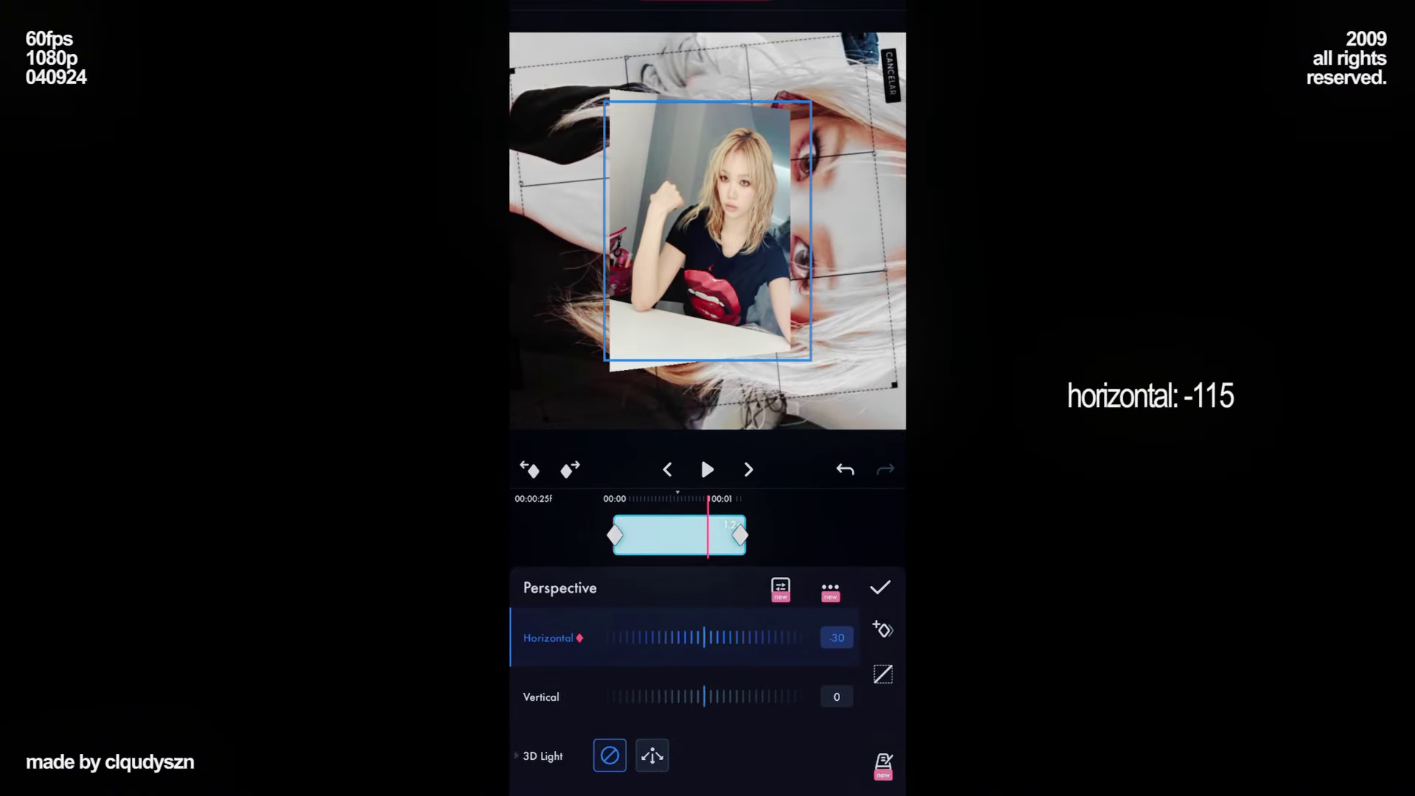
- Paste the saved easing curve onto the perspective tilt
click(878, 667)
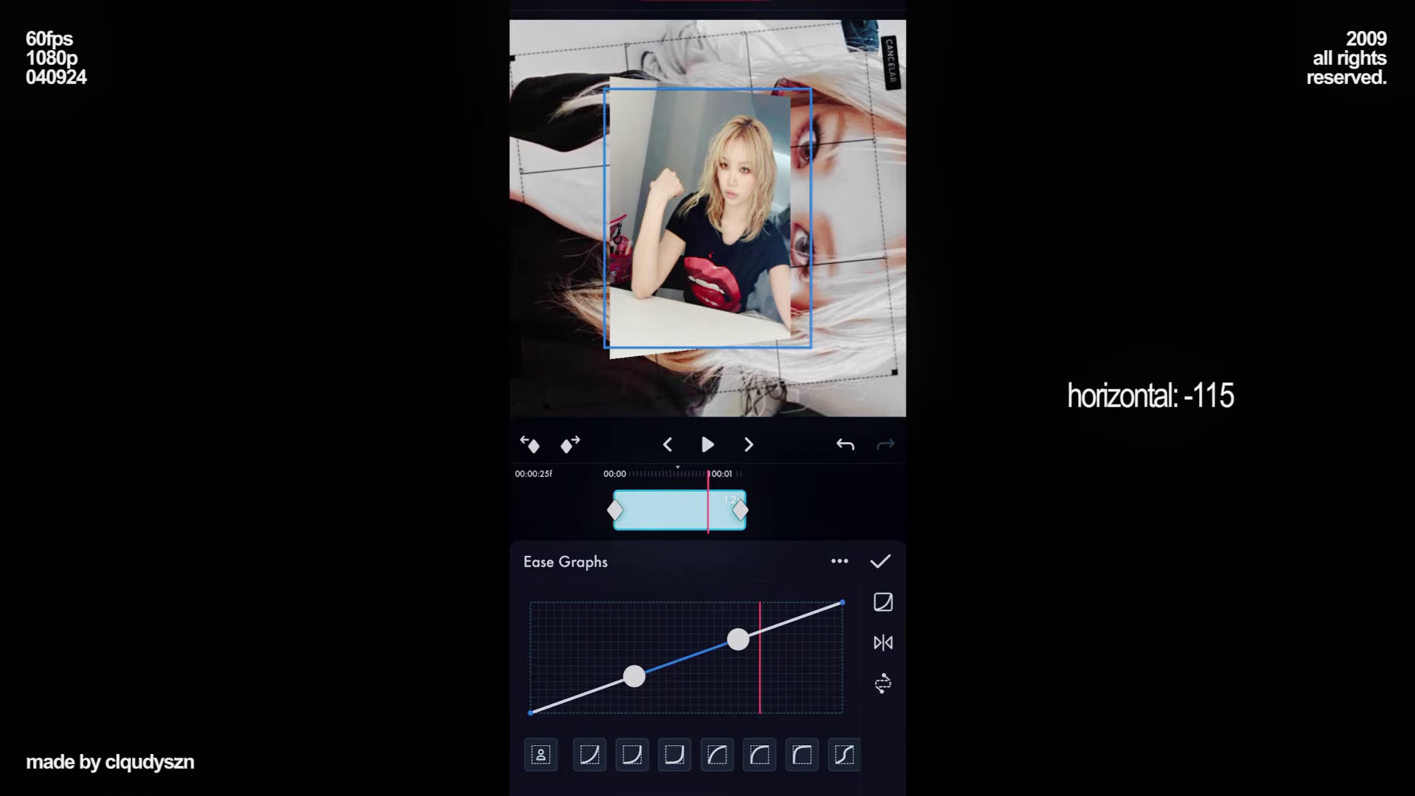
click(839, 560)
click(814, 512)
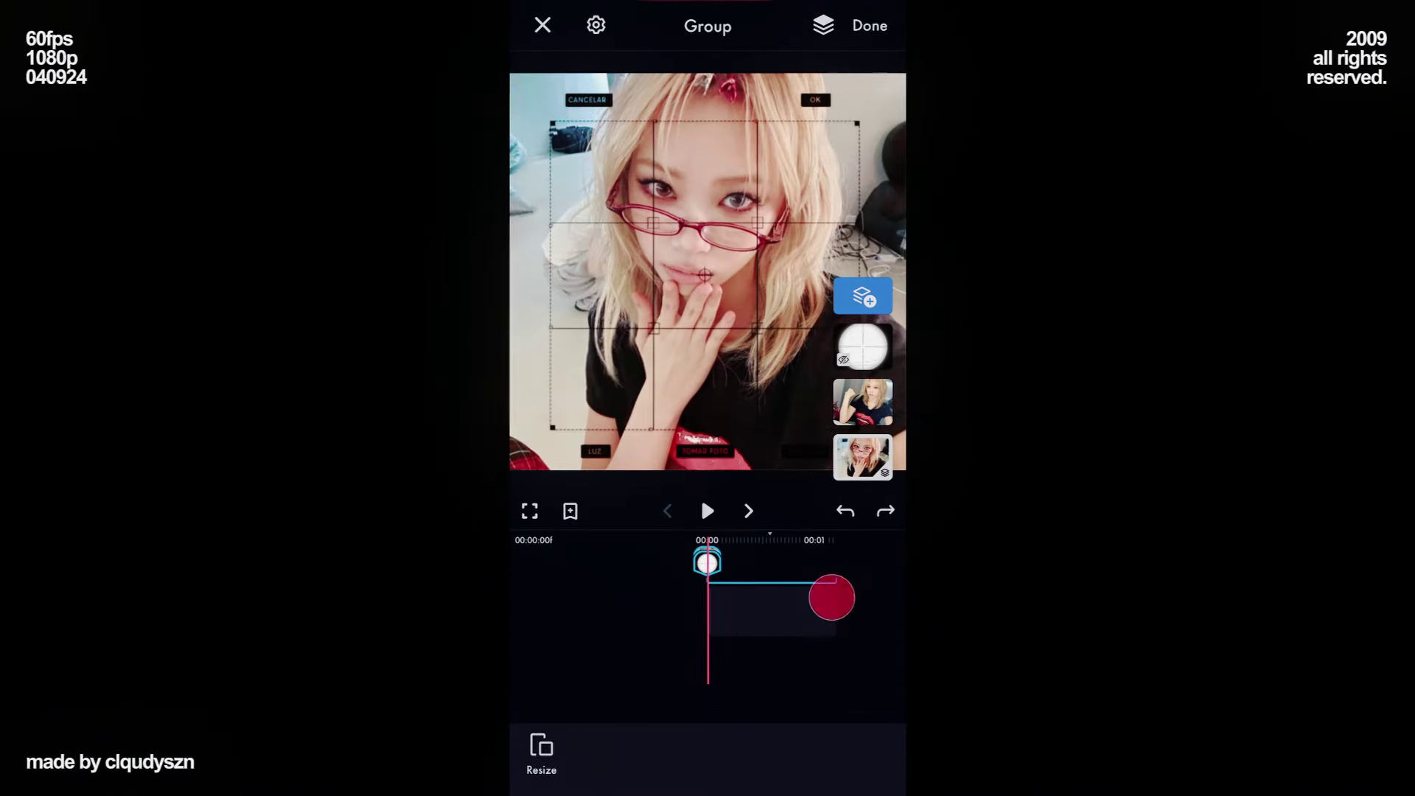
- Select the hidden scope overlay layer and make it visible
click(862, 346)
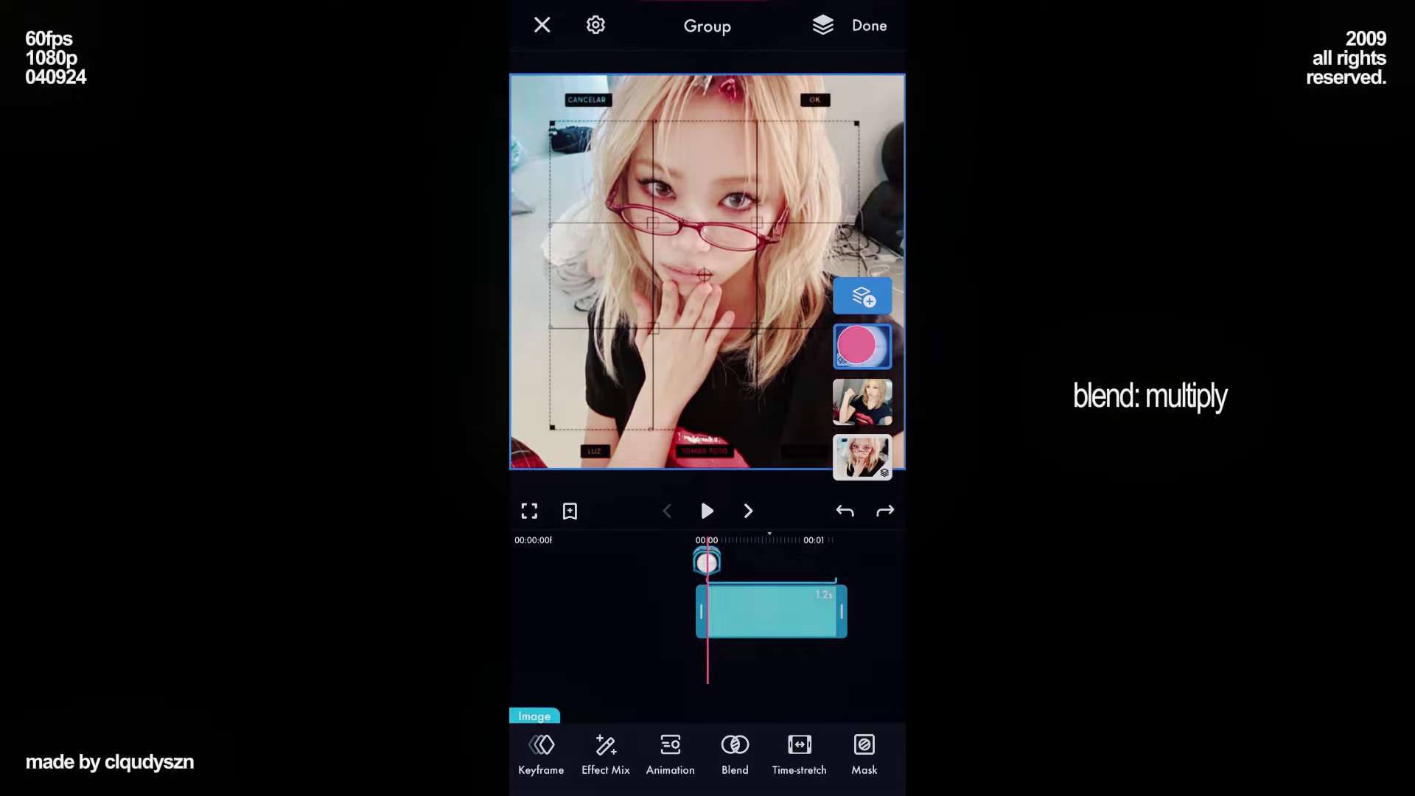
right_click(862, 346)
click(768, 488)
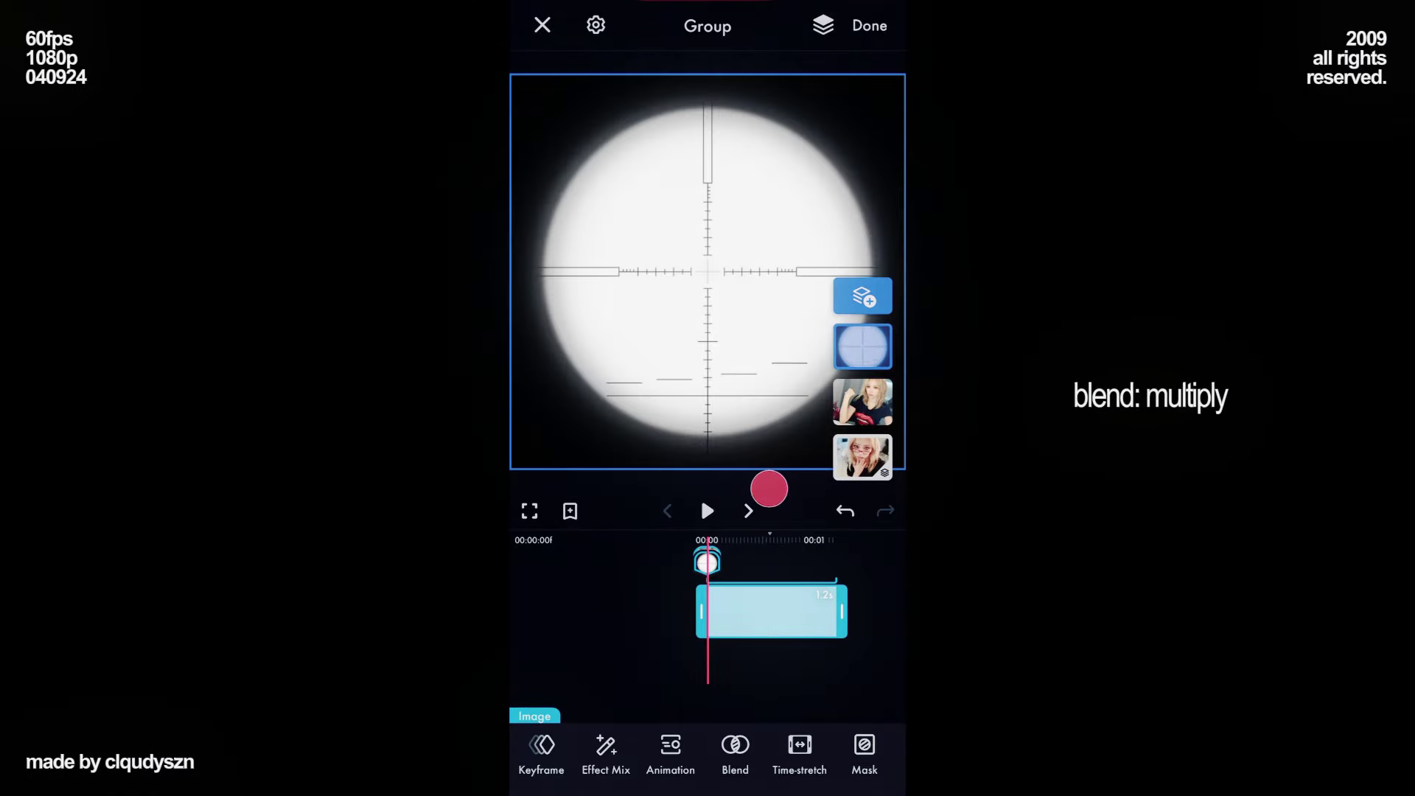
- Set the scope overlay's blend mode to Multiply
click(734, 748)
click(775, 740)
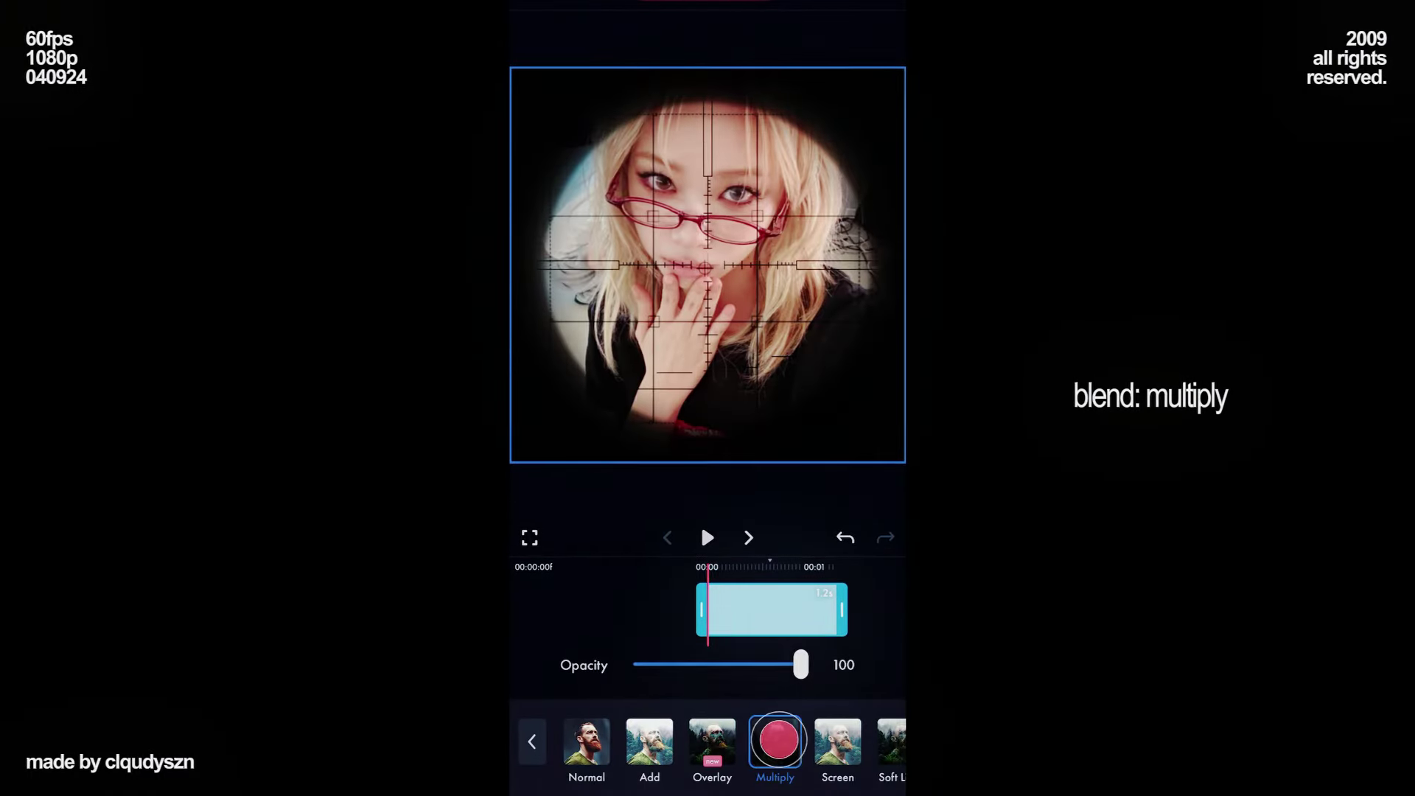
click(531, 741)
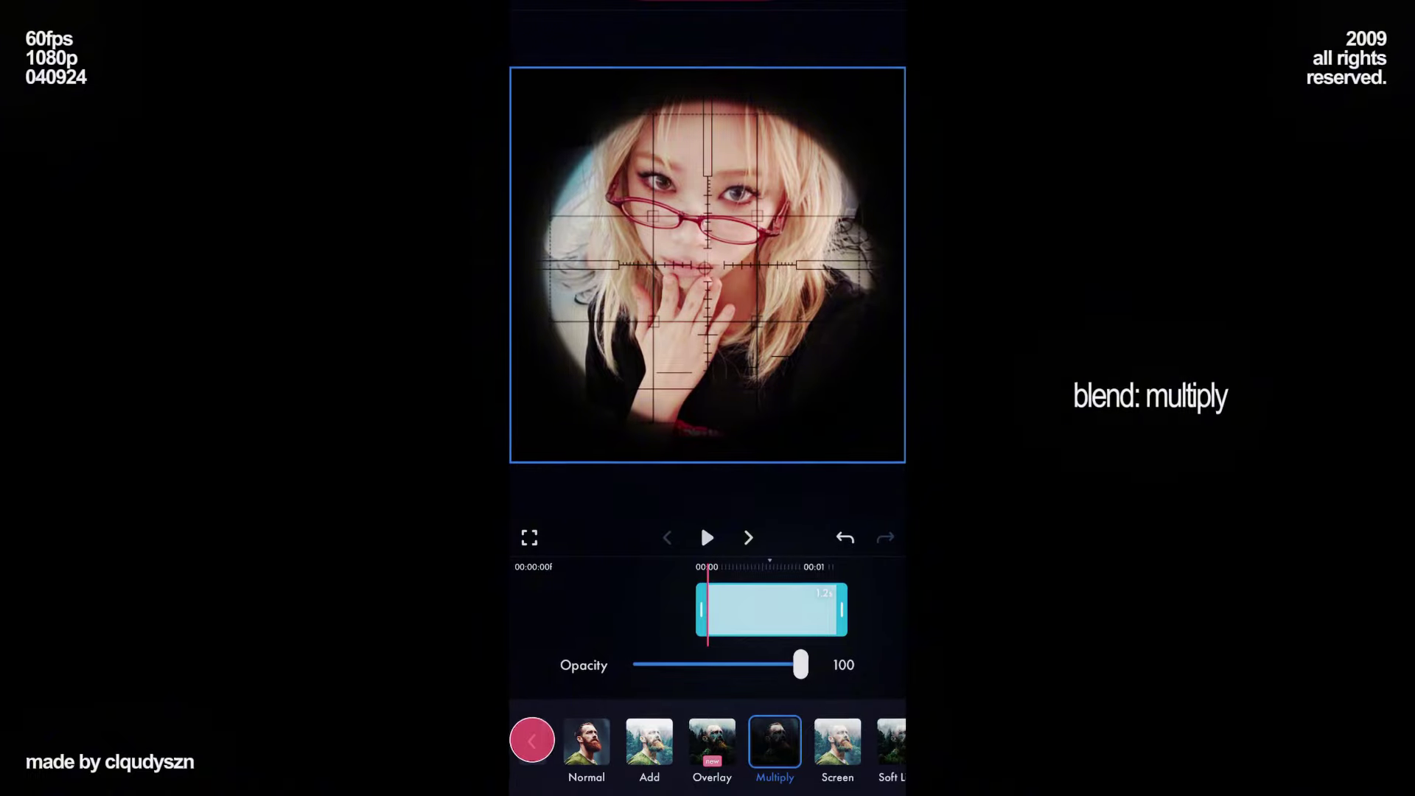
click(530, 746)
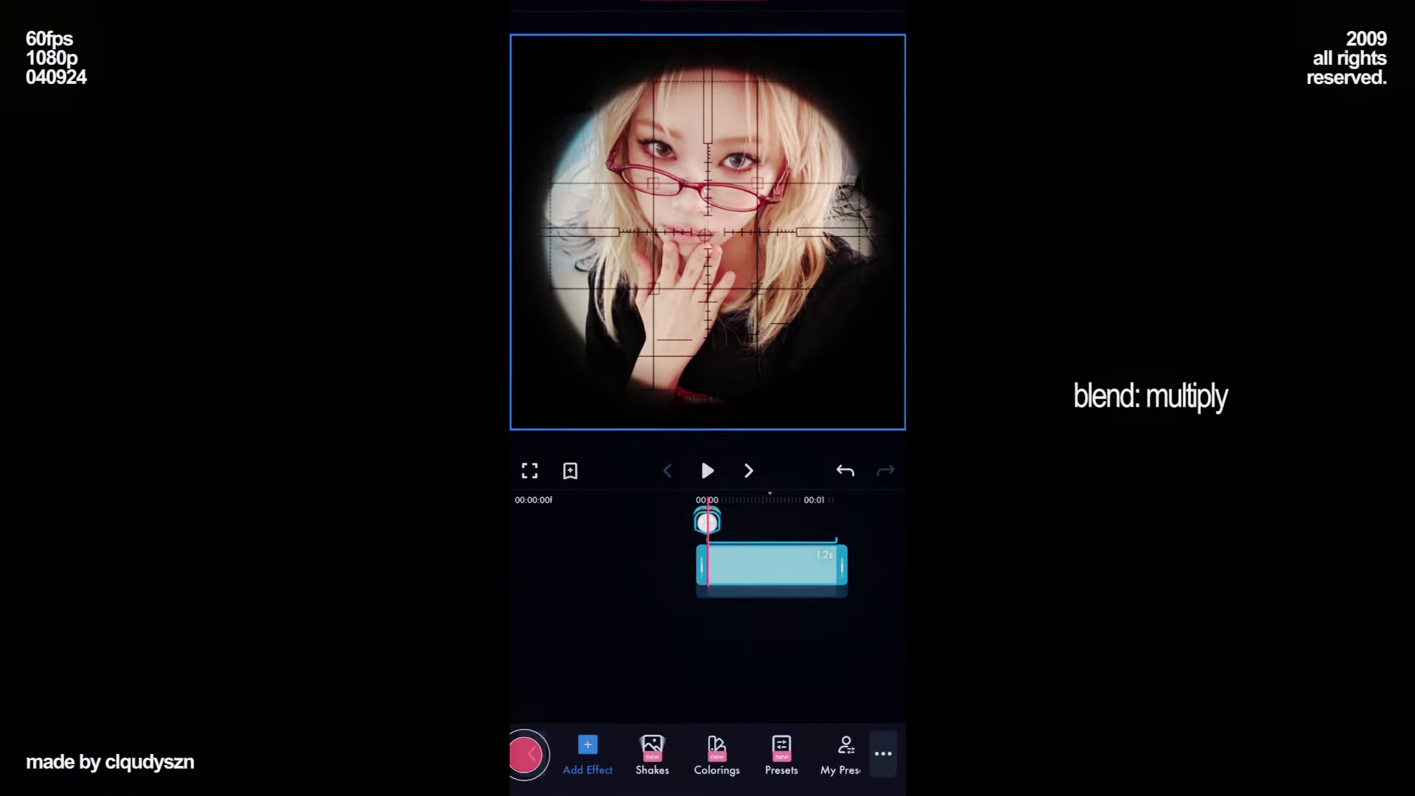
- Keyframe the scope's Transform Scale at 229 at the clip end and about 465 at the start
click(553, 618)
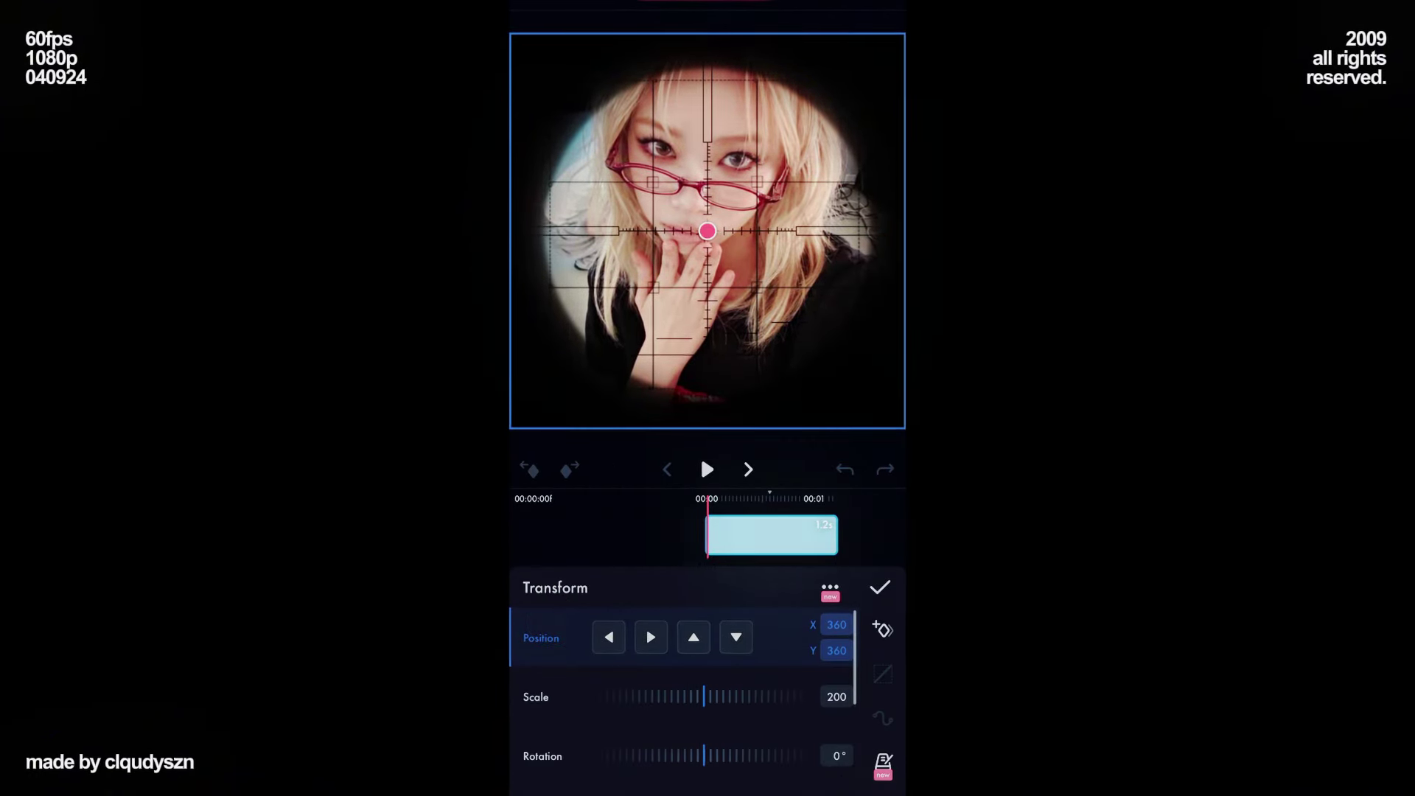
click(538, 697)
drag(862, 528, 734, 584)
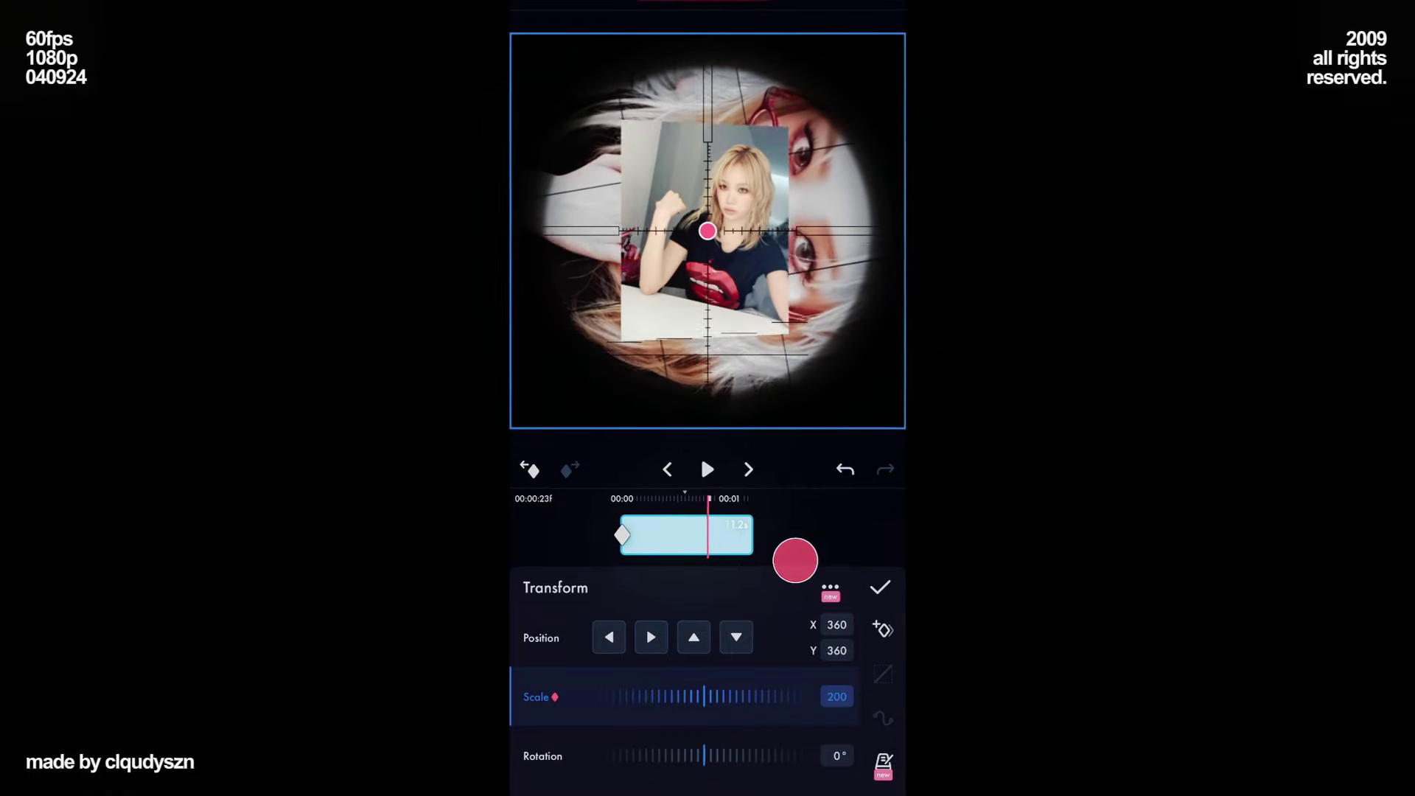
click(882, 629)
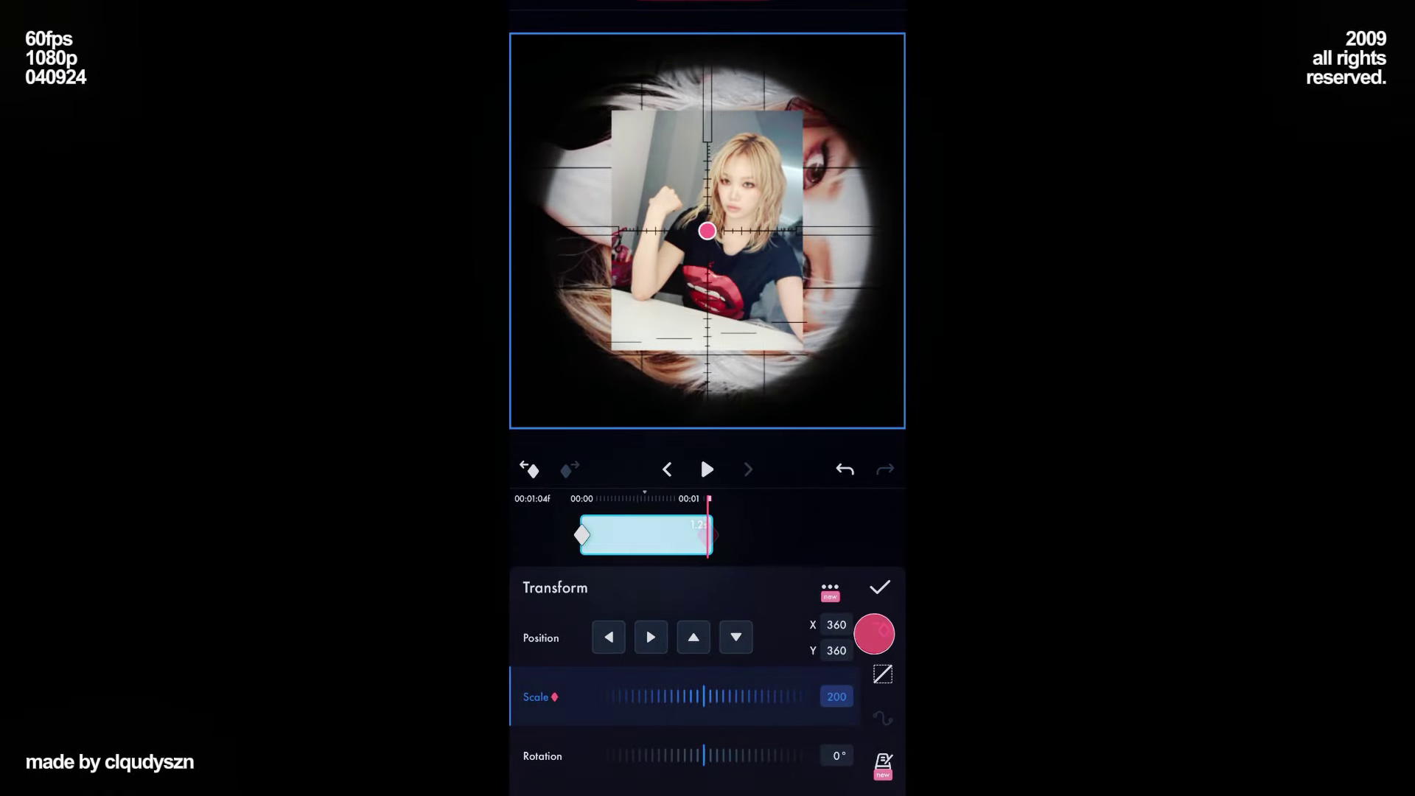
drag(770, 701, 628, 723)
drag(710, 706, 857, 690)
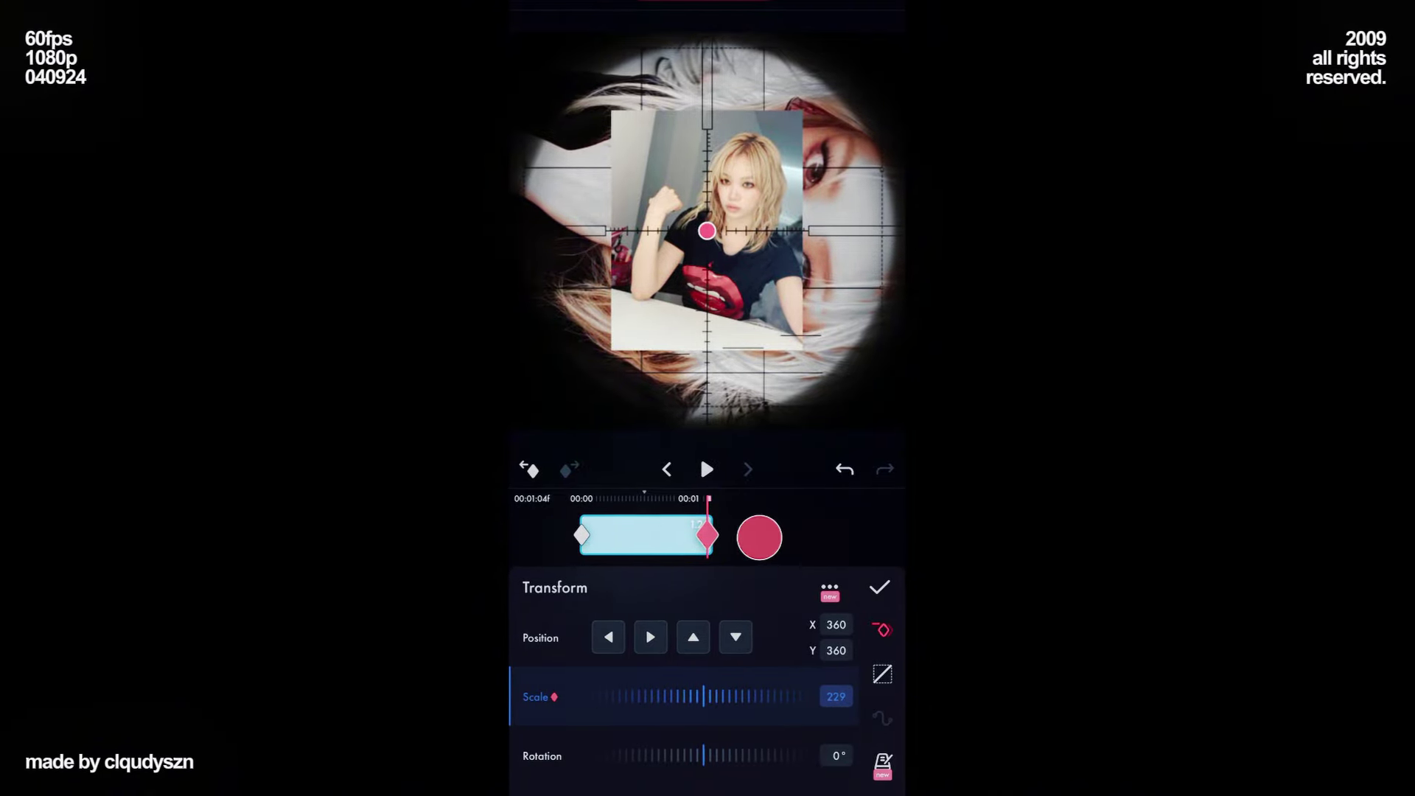
drag(759, 538, 837, 532)
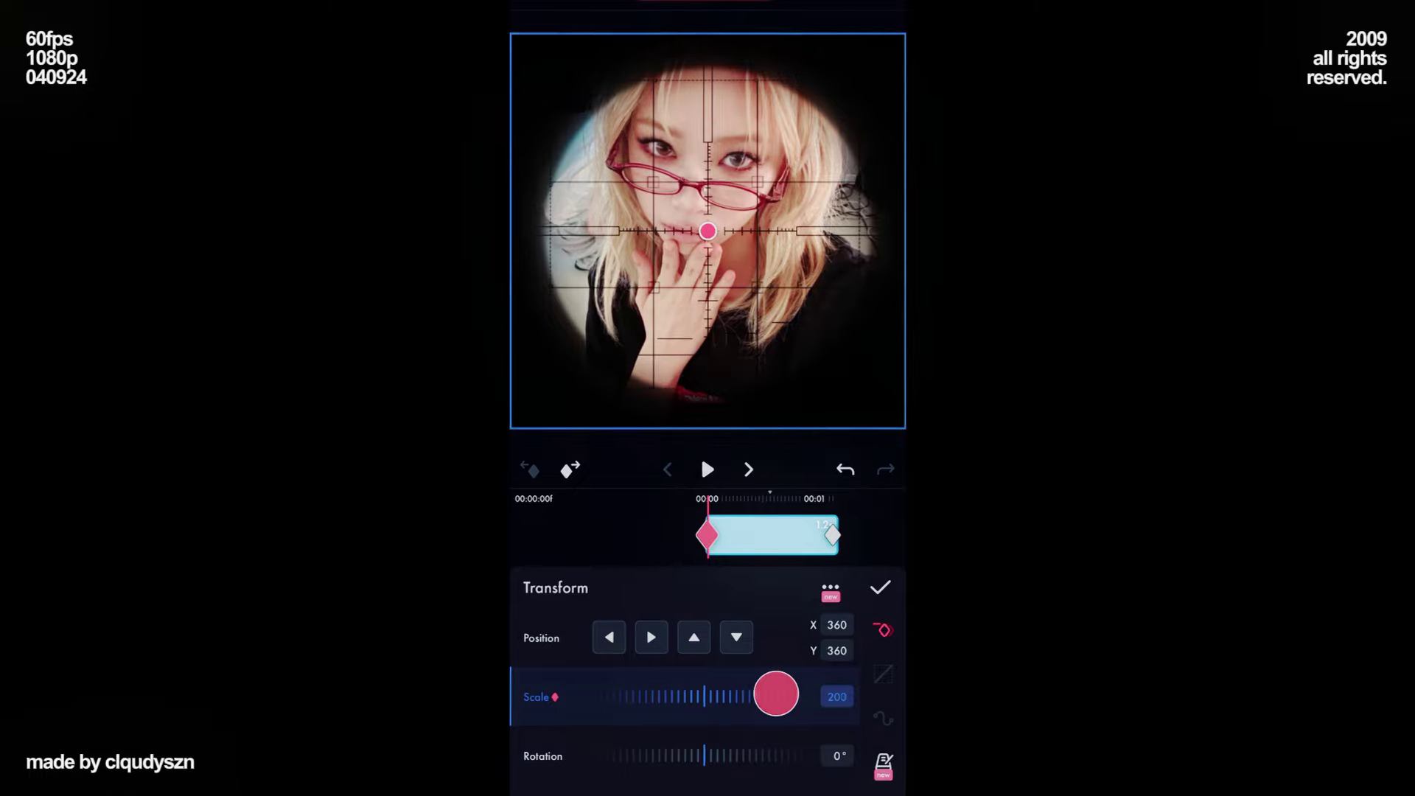
drag(775, 693, 768, 708)
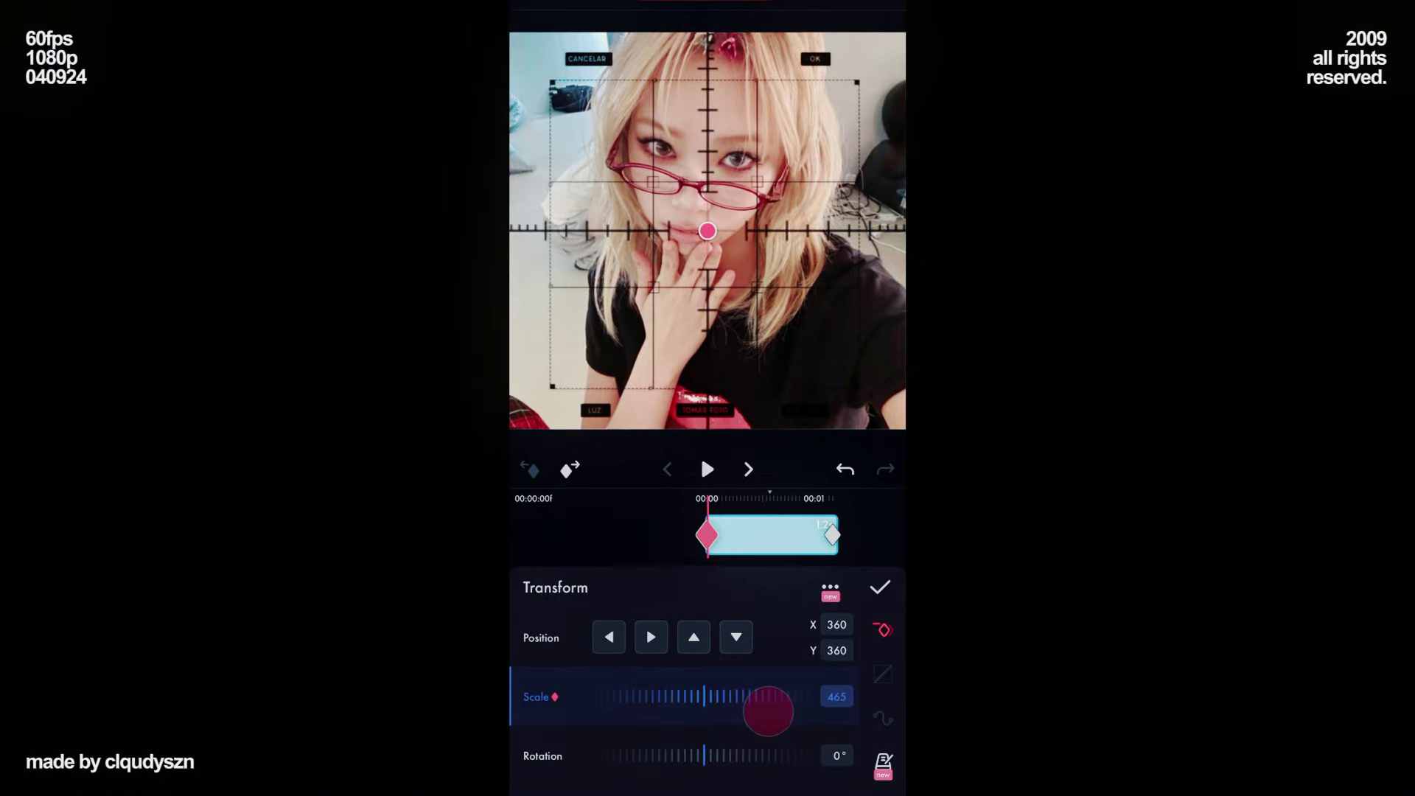
- Paste the copied S-curve ease onto the scale animation
drag(863, 531, 844, 530)
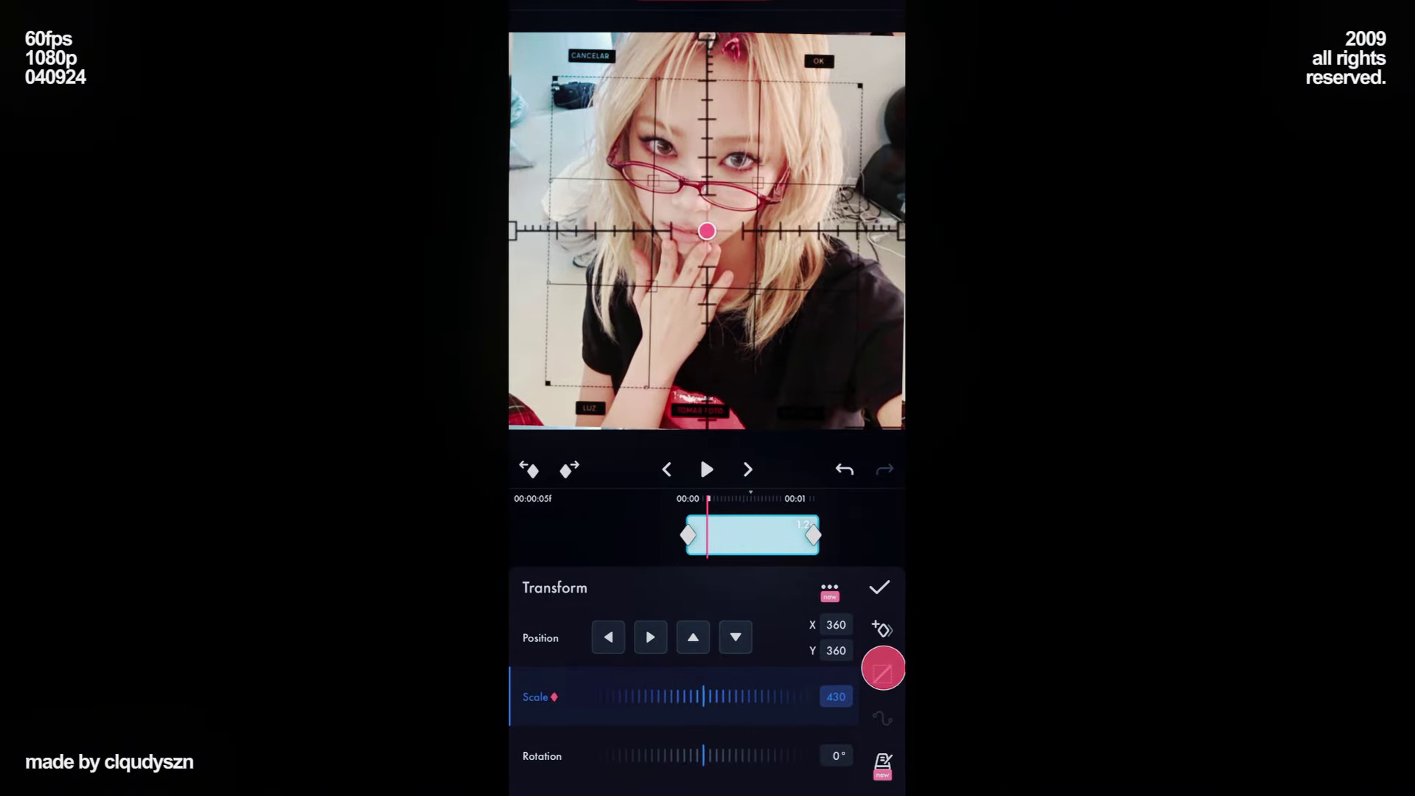
click(883, 667)
click(839, 561)
click(811, 468)
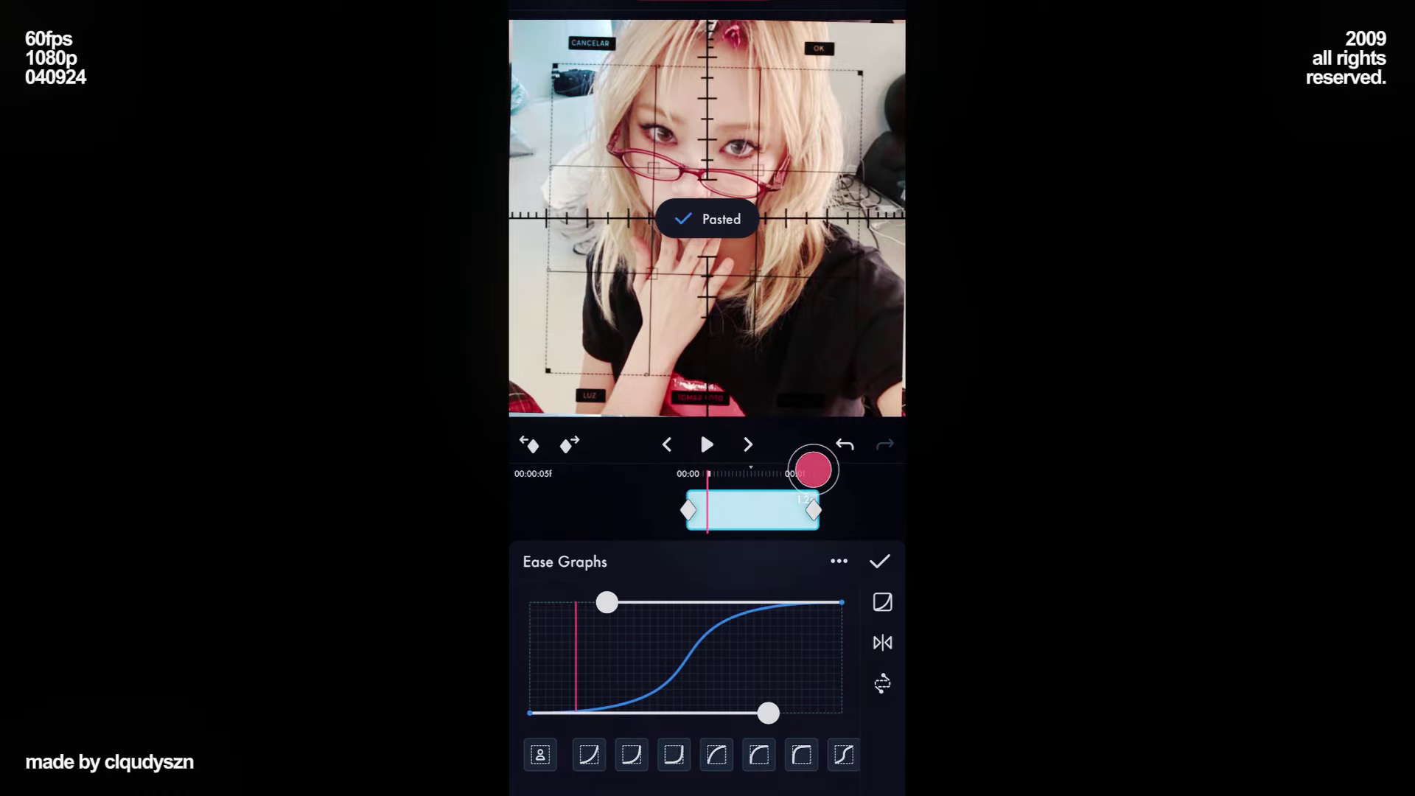
drag(843, 510, 867, 510)
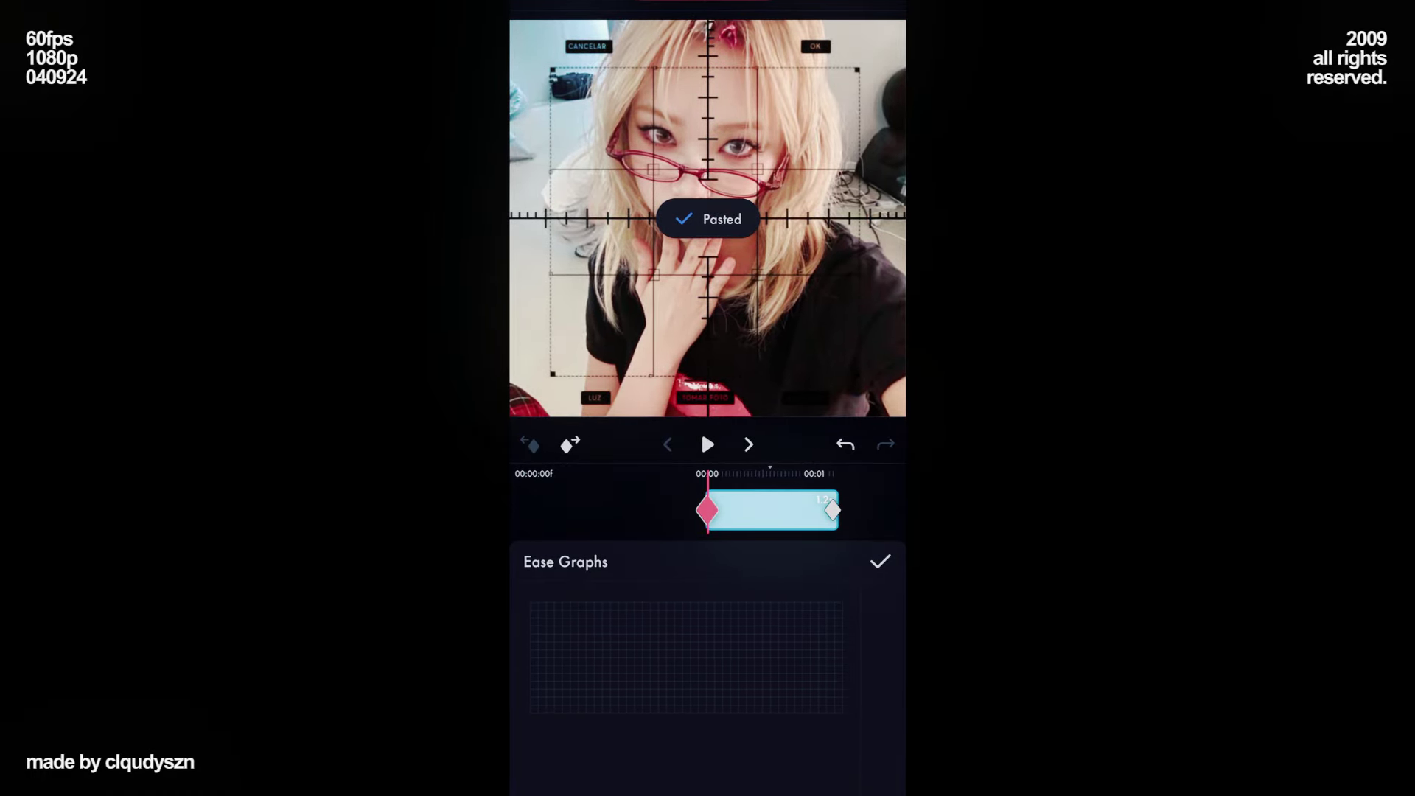
click(878, 561)
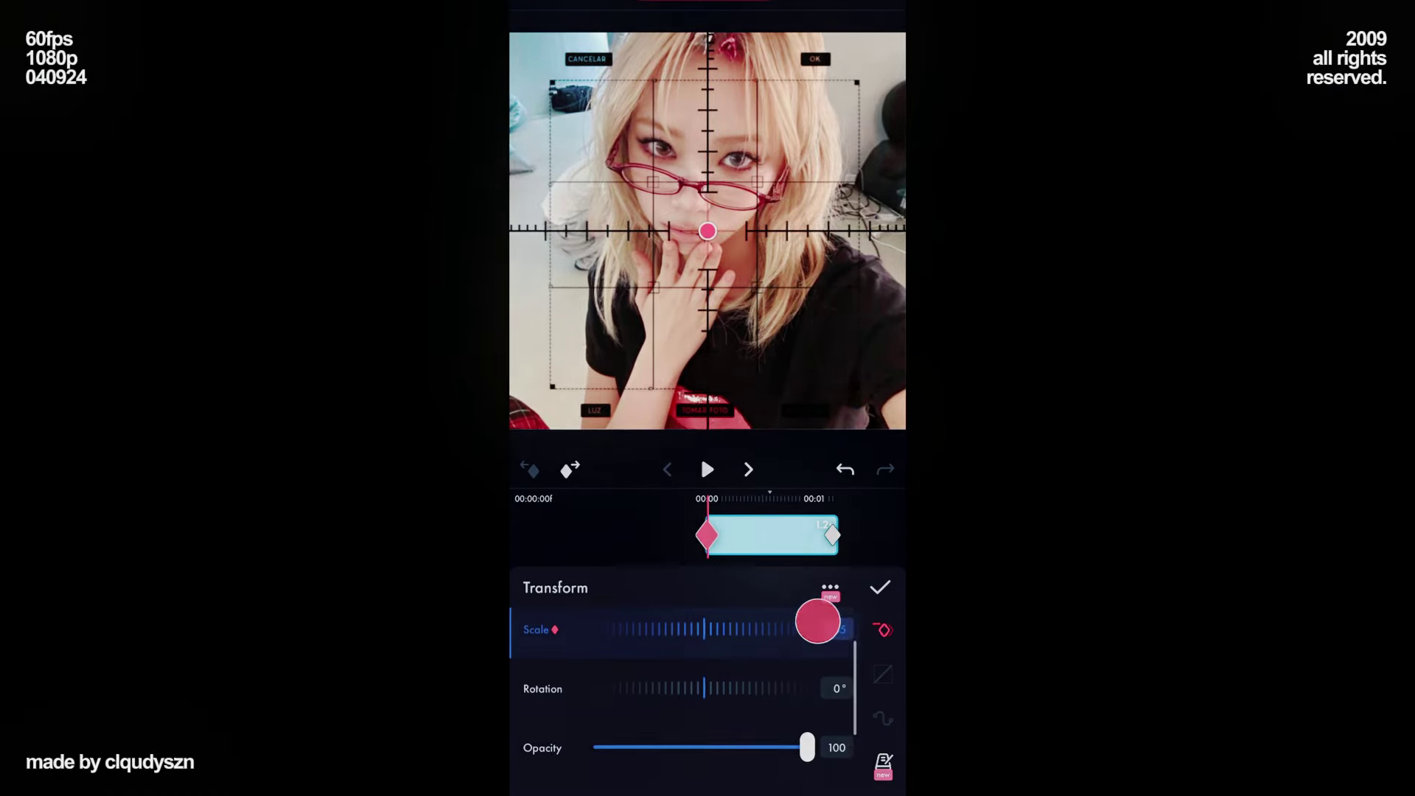
drag(817, 620, 848, 529)
click(537, 648)
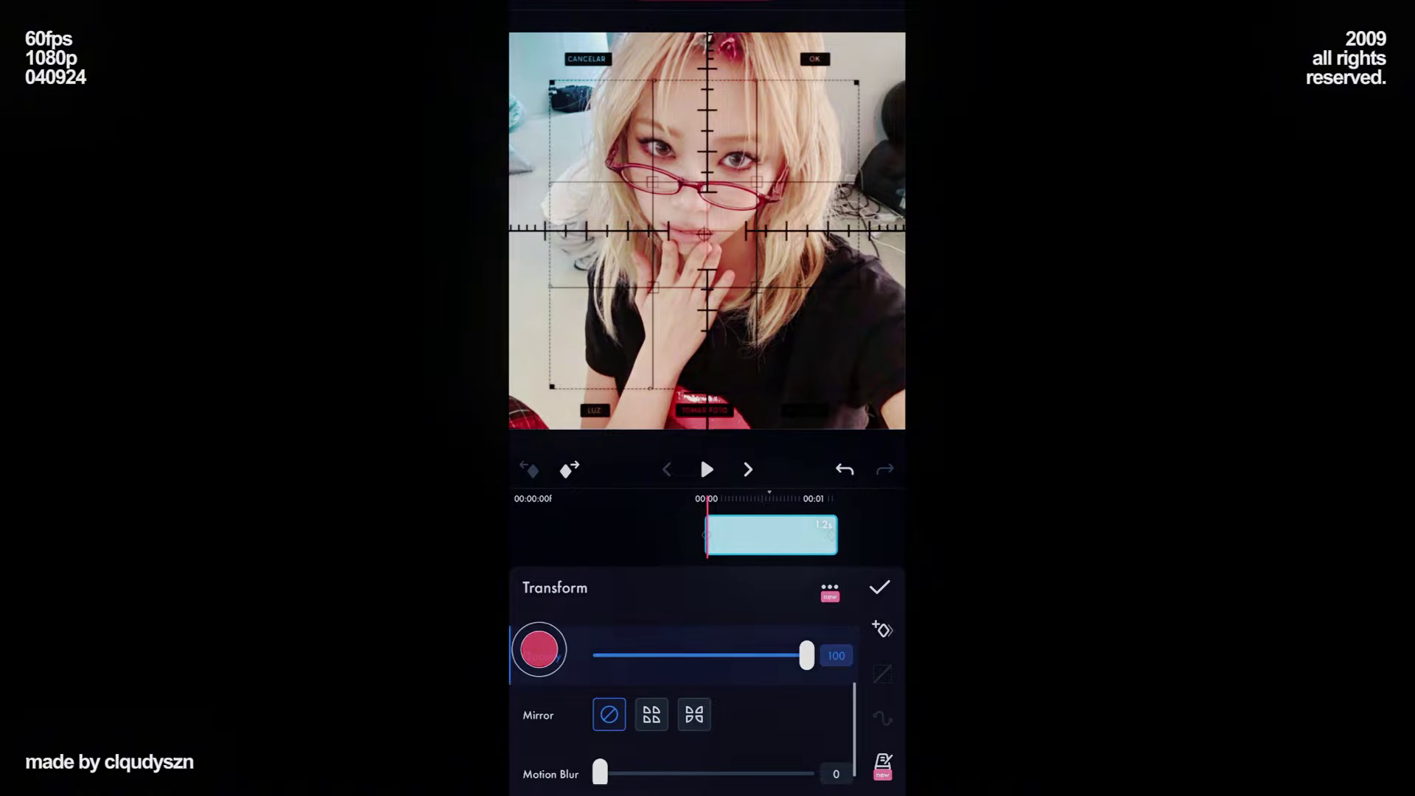
- Keyframe the scope's opacity to fade in from 0 at the clip start
click(881, 627)
drag(847, 543, 746, 647)
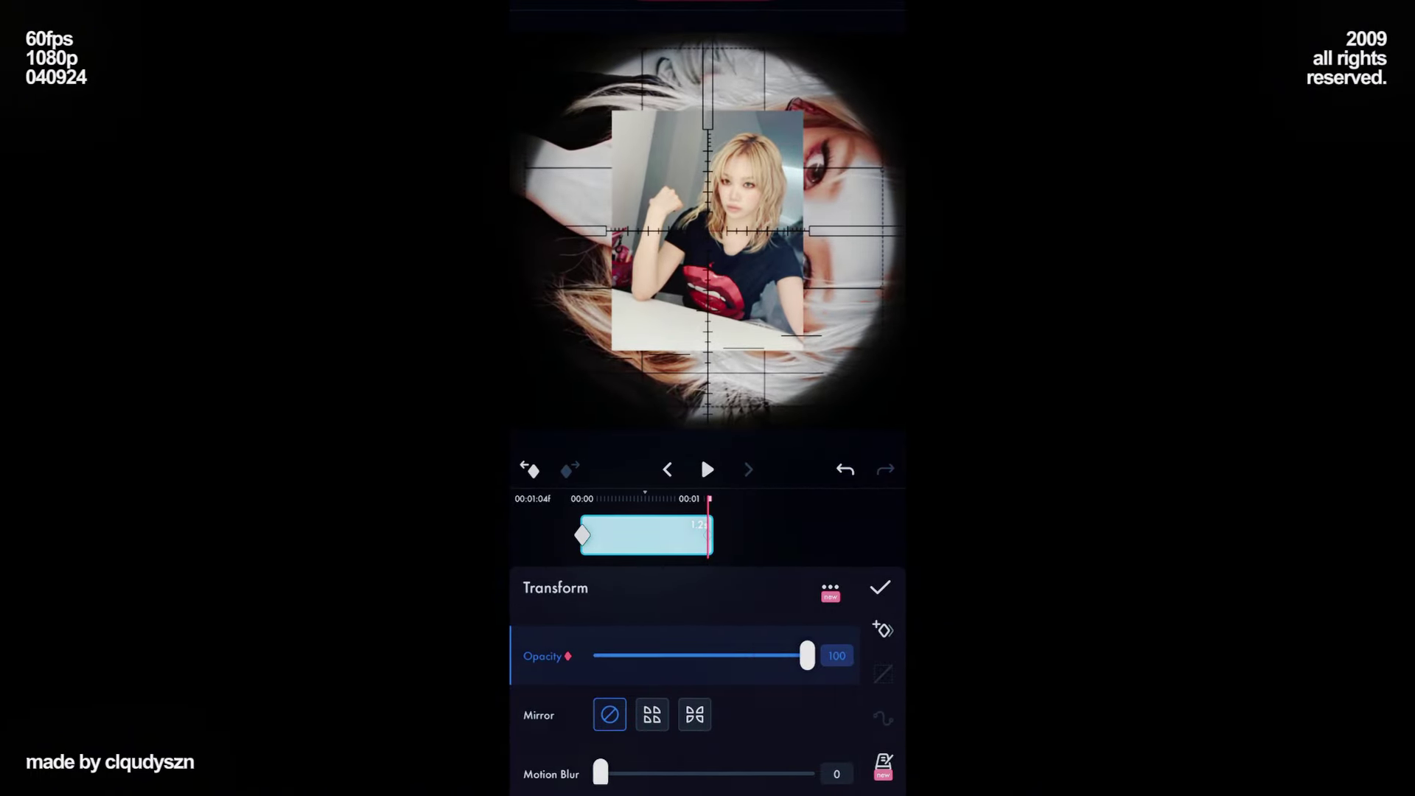
drag(578, 537, 667, 537)
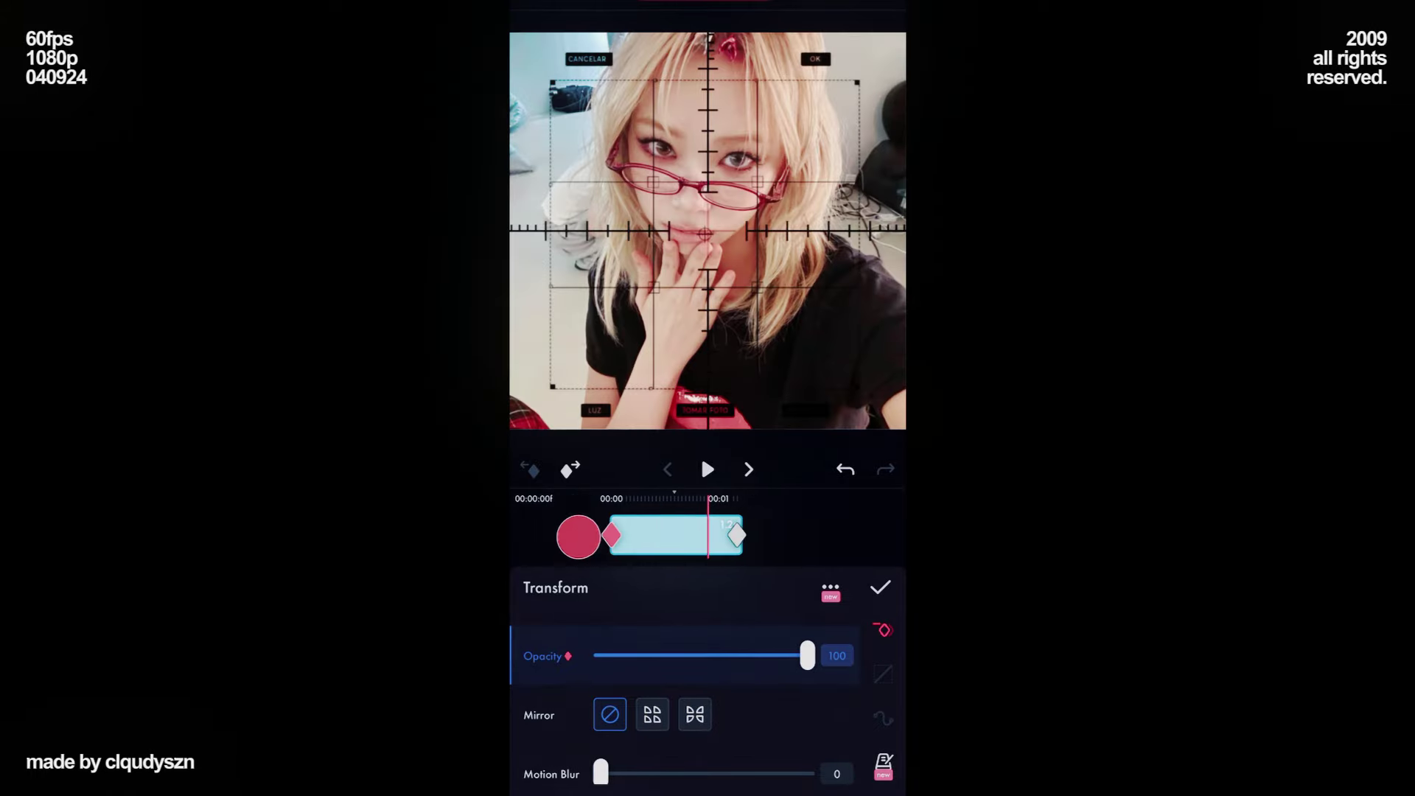
drag(807, 655, 521, 684)
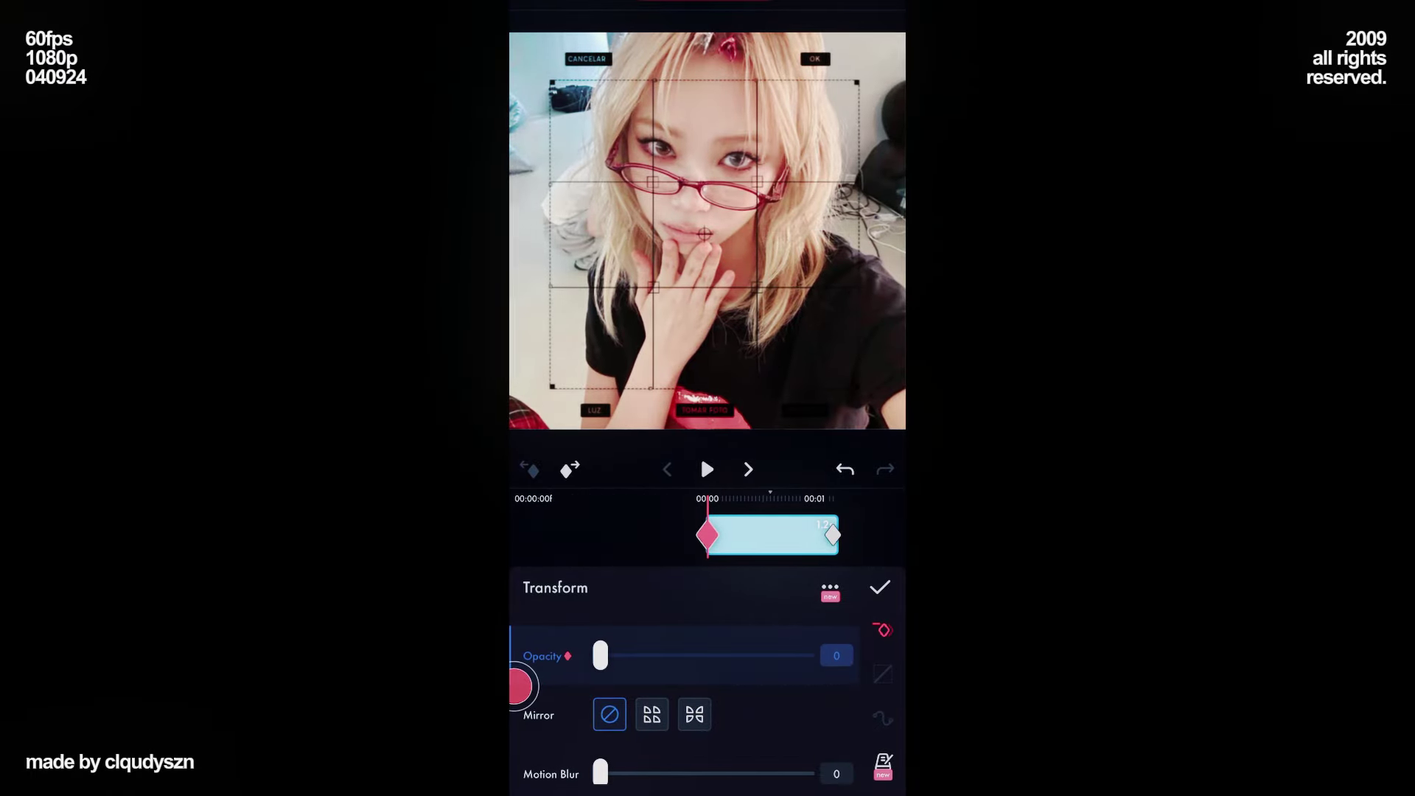
drag(774, 534, 673, 534)
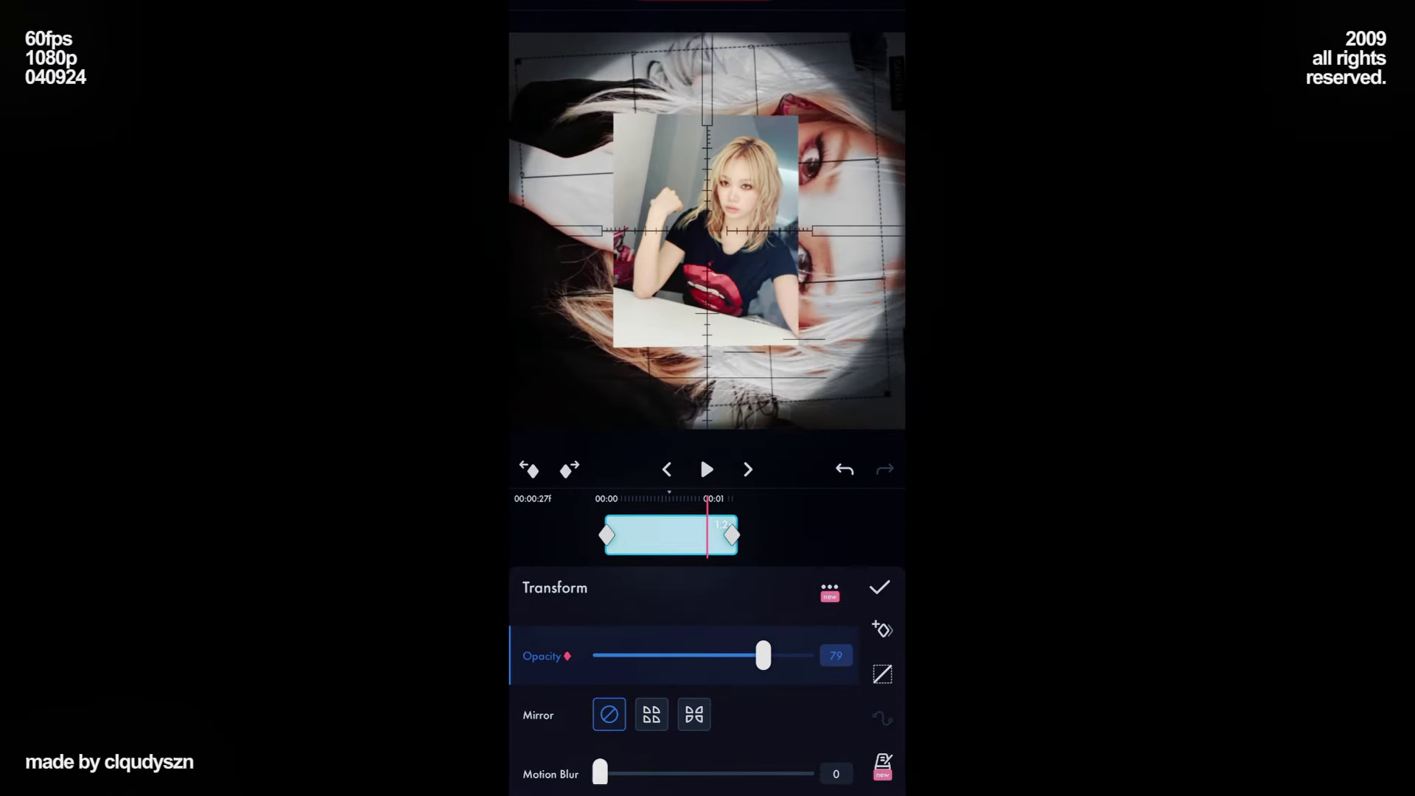
- Paste the copied S-curve ease onto the opacity fade
click(883, 671)
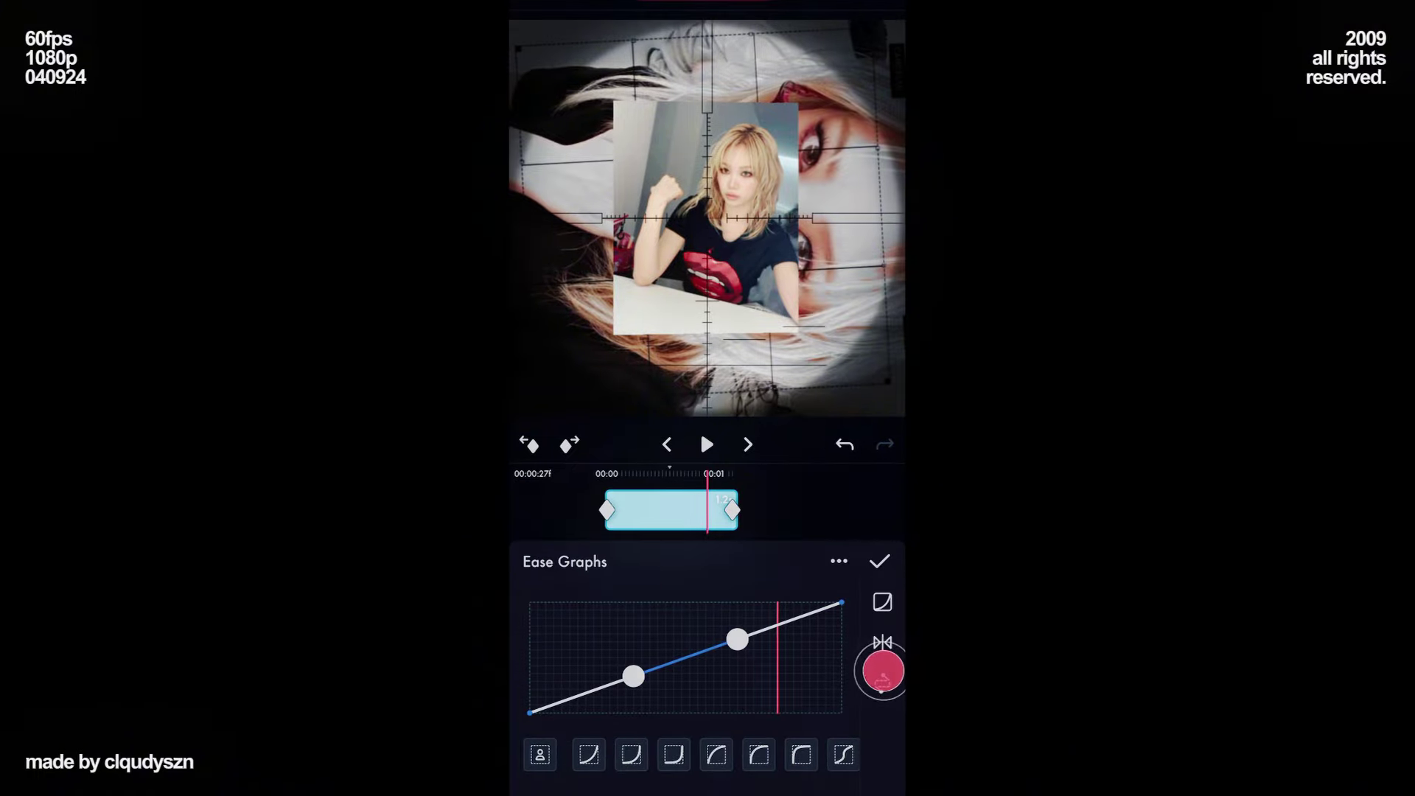
click(838, 560)
click(804, 479)
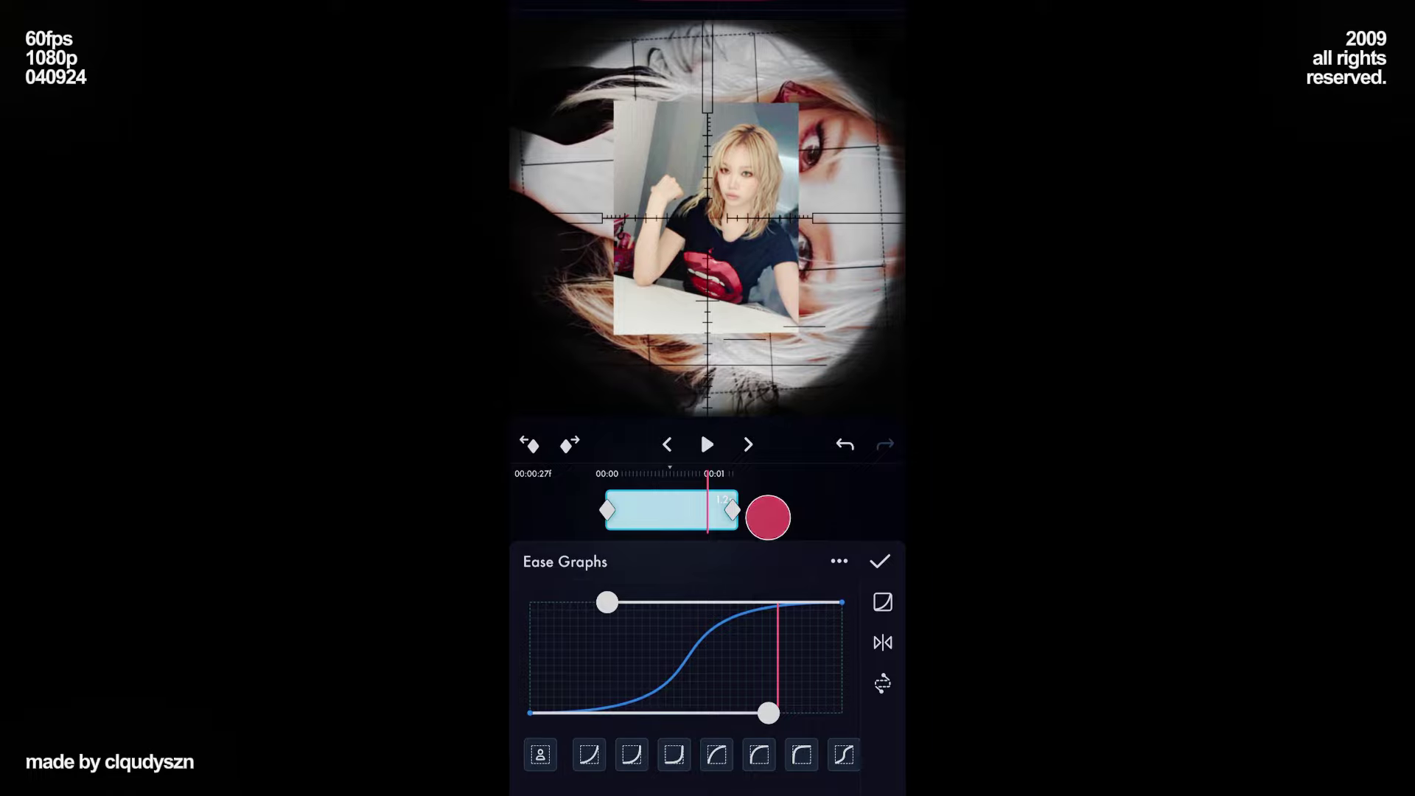
drag(767, 508, 868, 508)
click(879, 562)
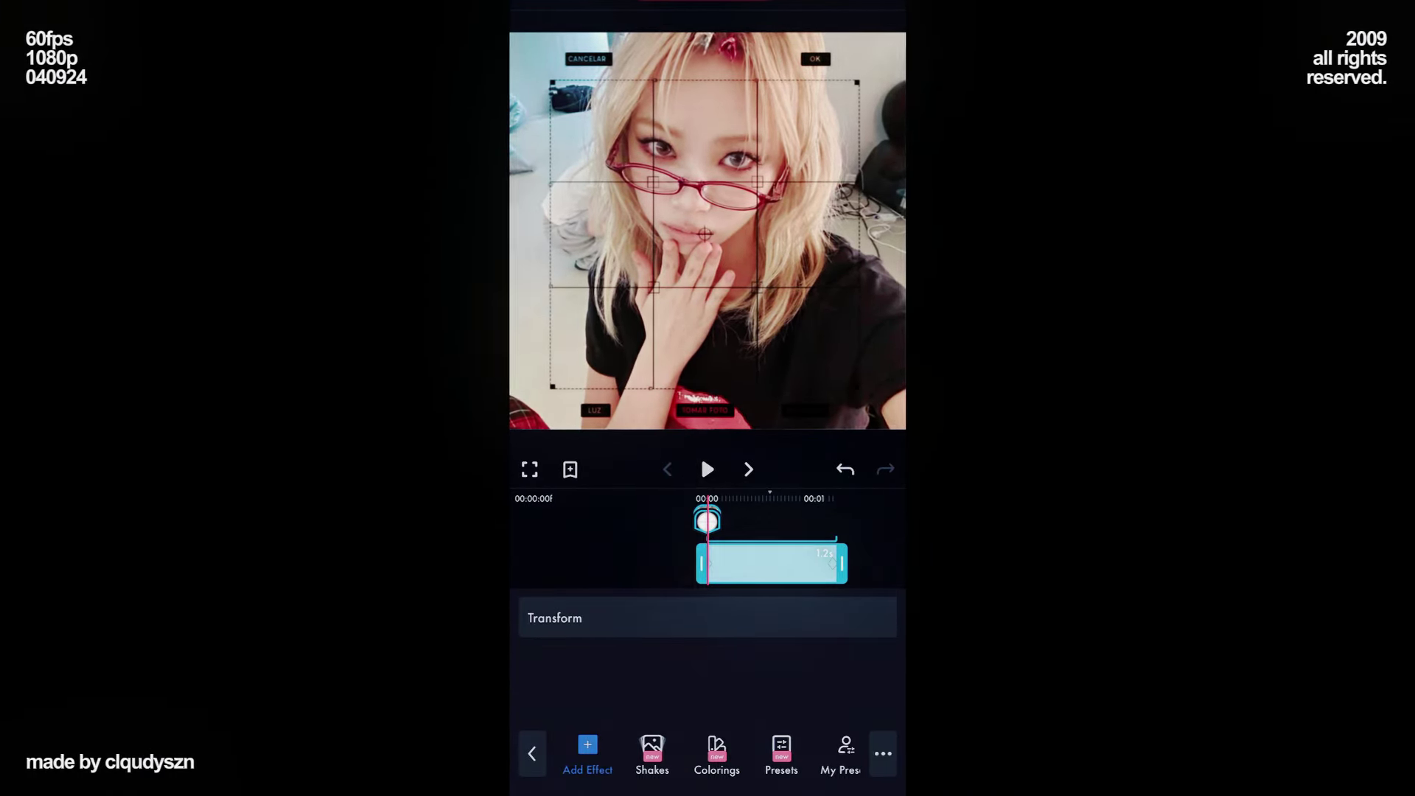
- Combine the photo layers into a new nested group beneath the scope overlay
click(531, 753)
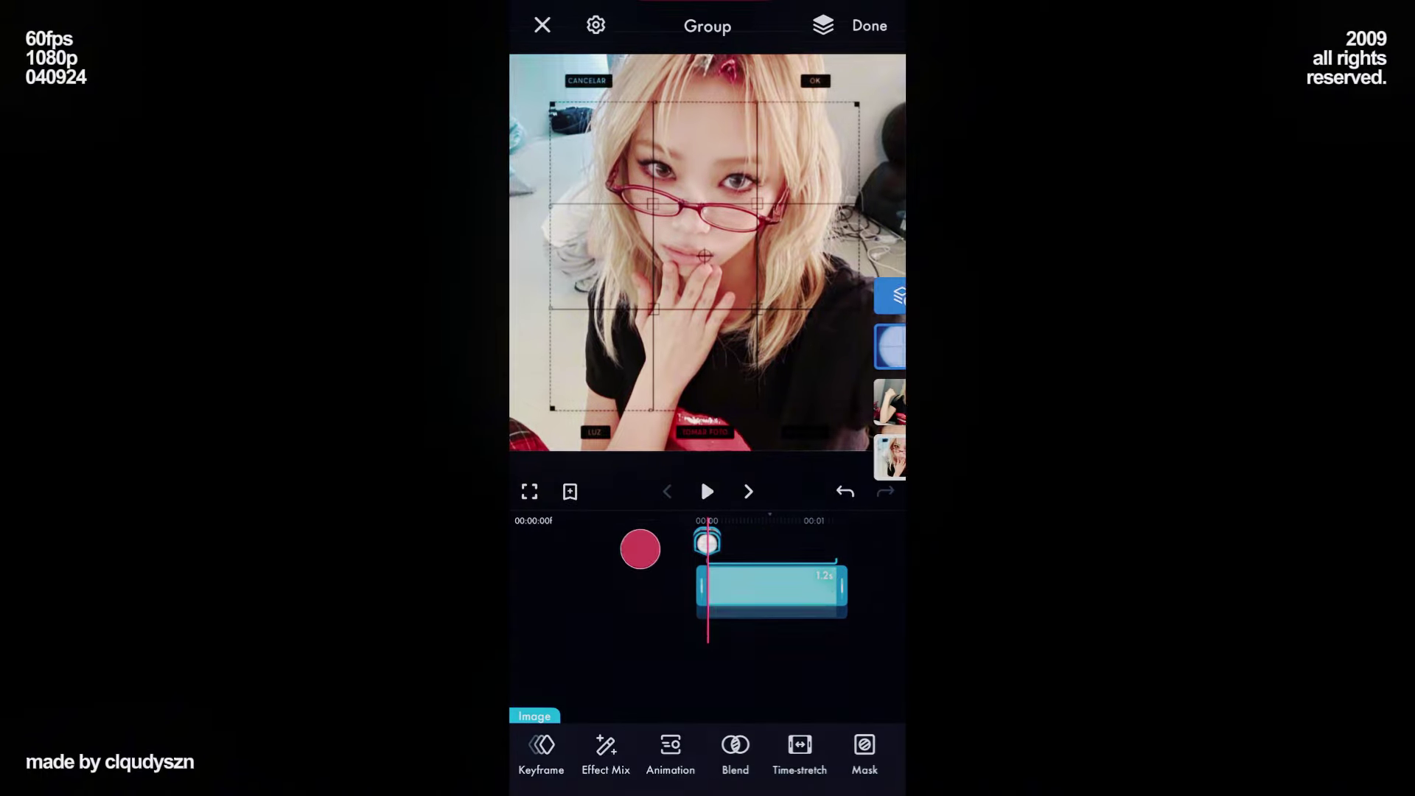
click(597, 630)
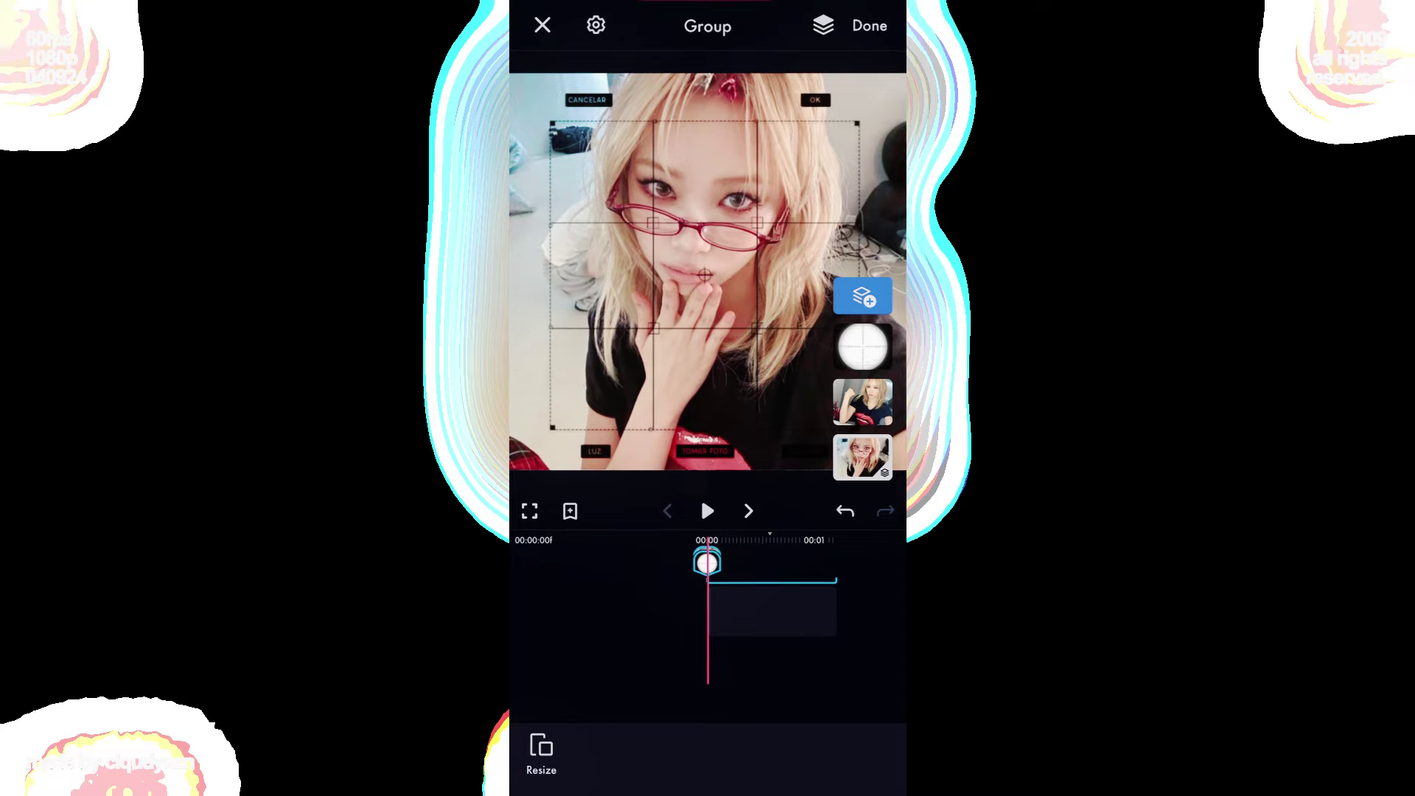
mouse_move(860, 401)
mouse_down()
mouse_move(874, 402)
mouse_move(862, 454)
mouse_up()
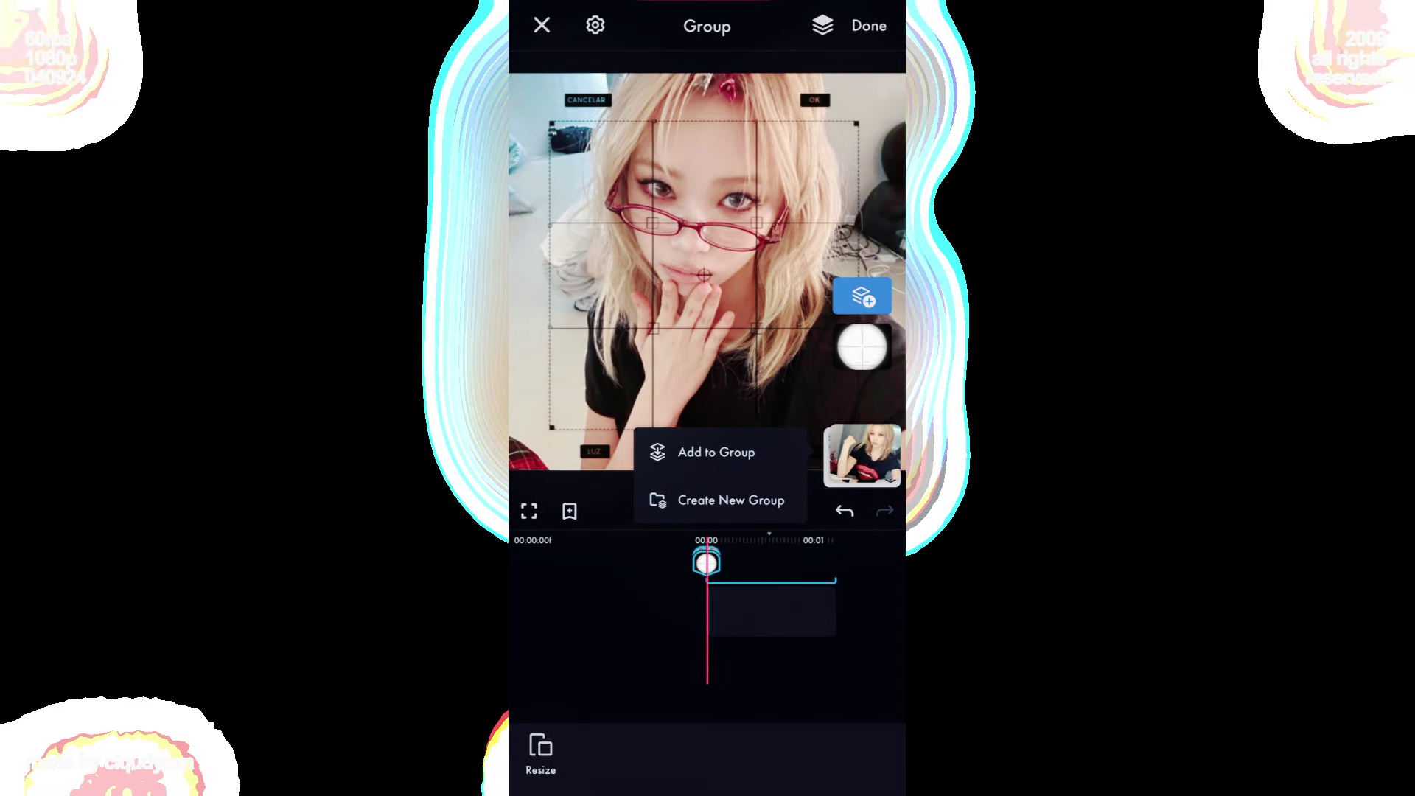
click(773, 504)
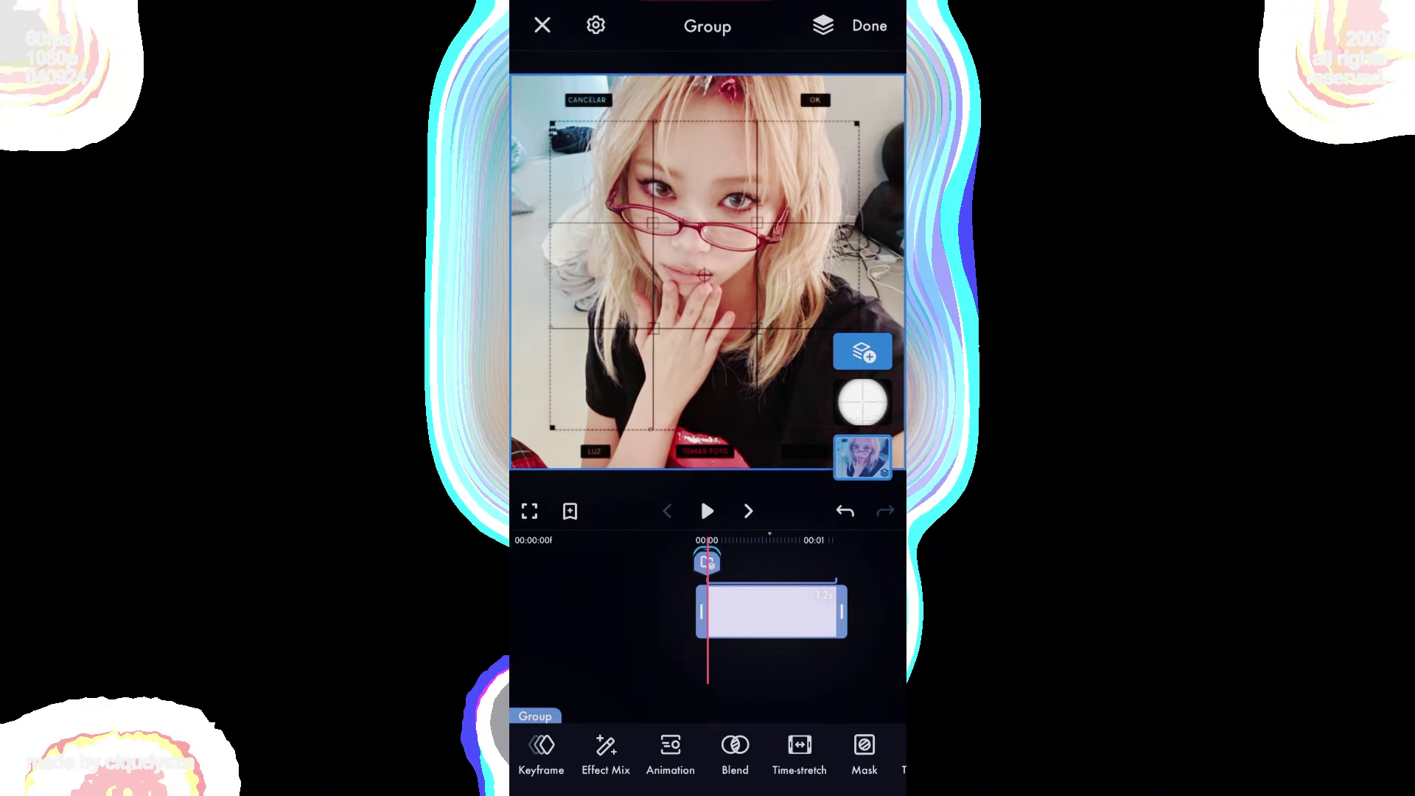
- Ease the group's Transform Scale keyframes, ending at 124, with an S-curve
click(541, 759)
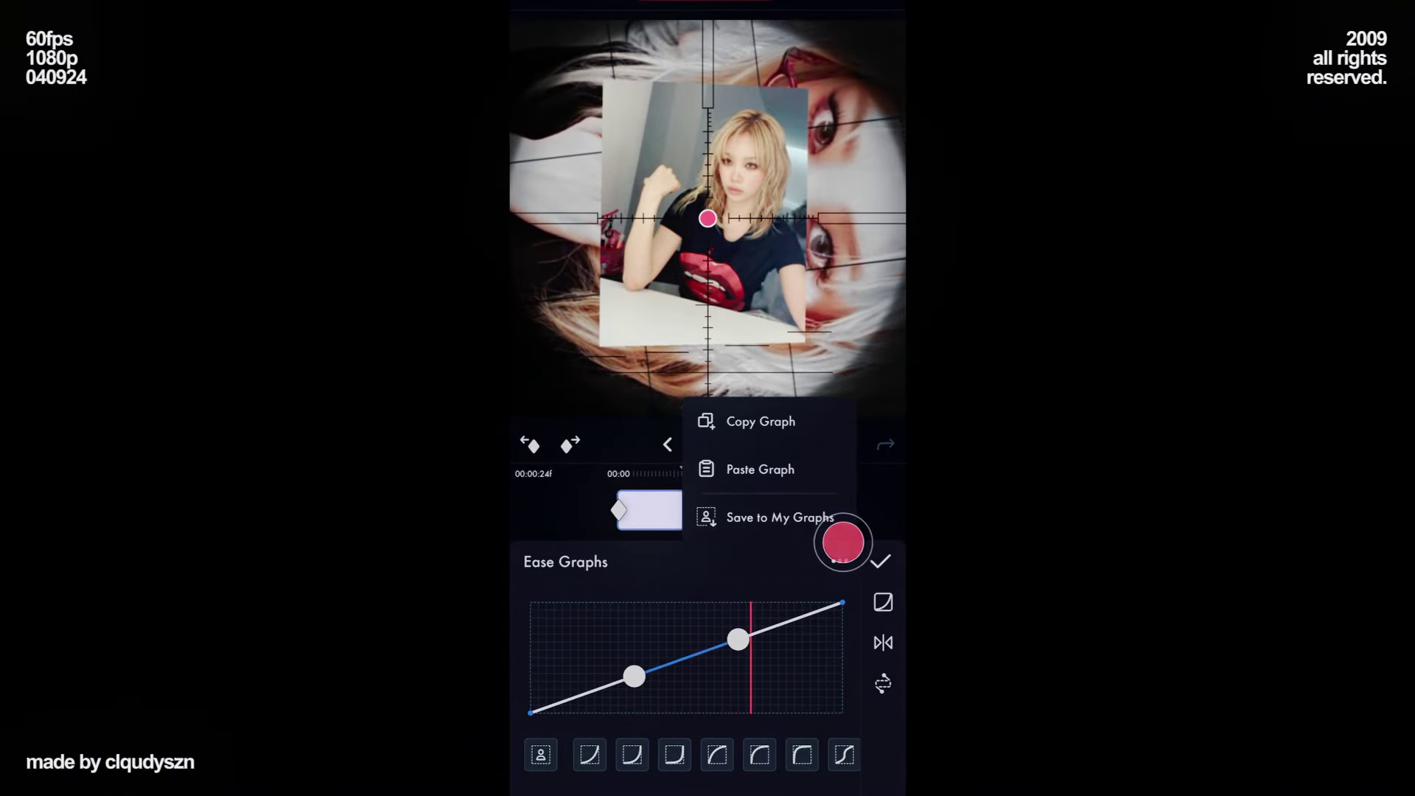
mouse_move(830, 523)
mouse_down()
mouse_move(778, 542)
mouse_move(792, 544)
mouse_up()
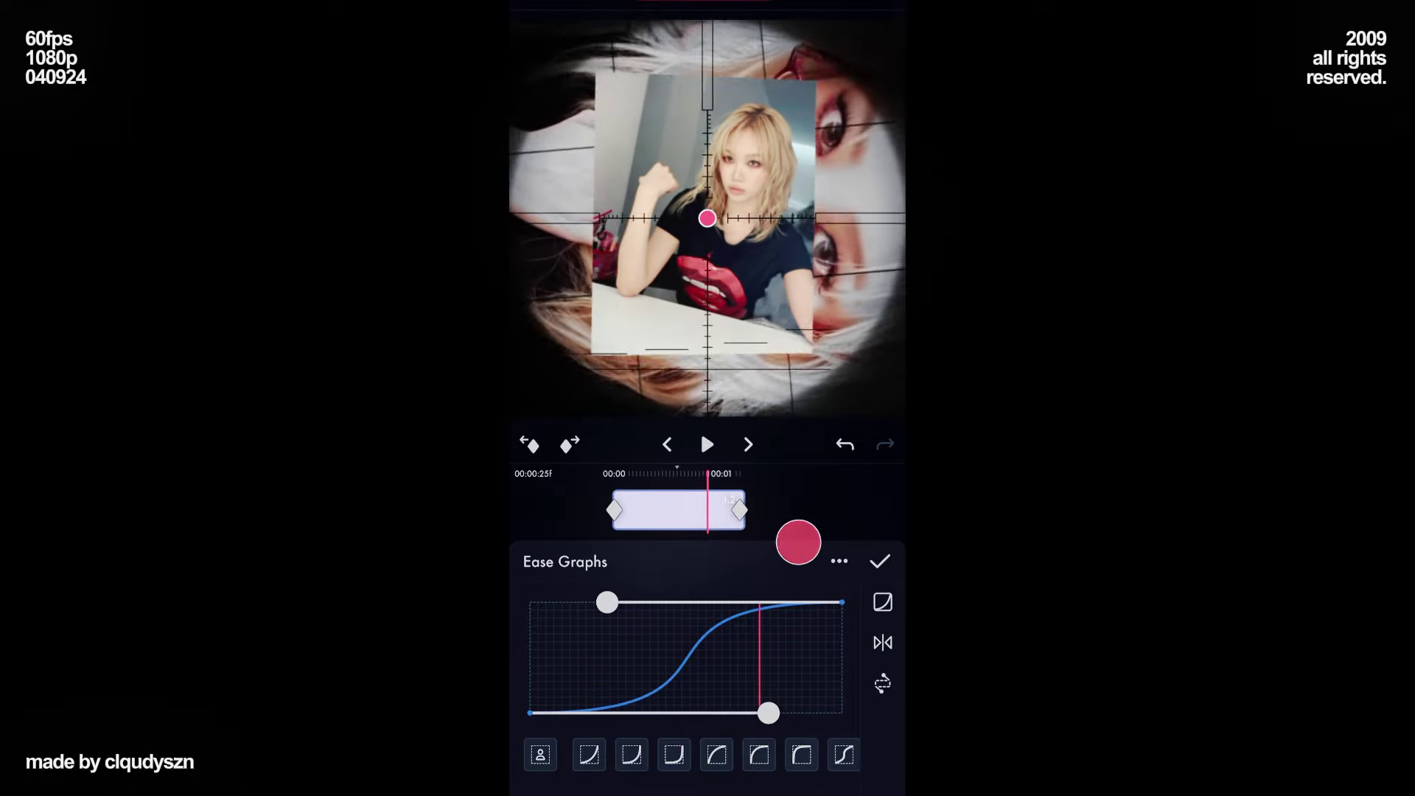
click(877, 564)
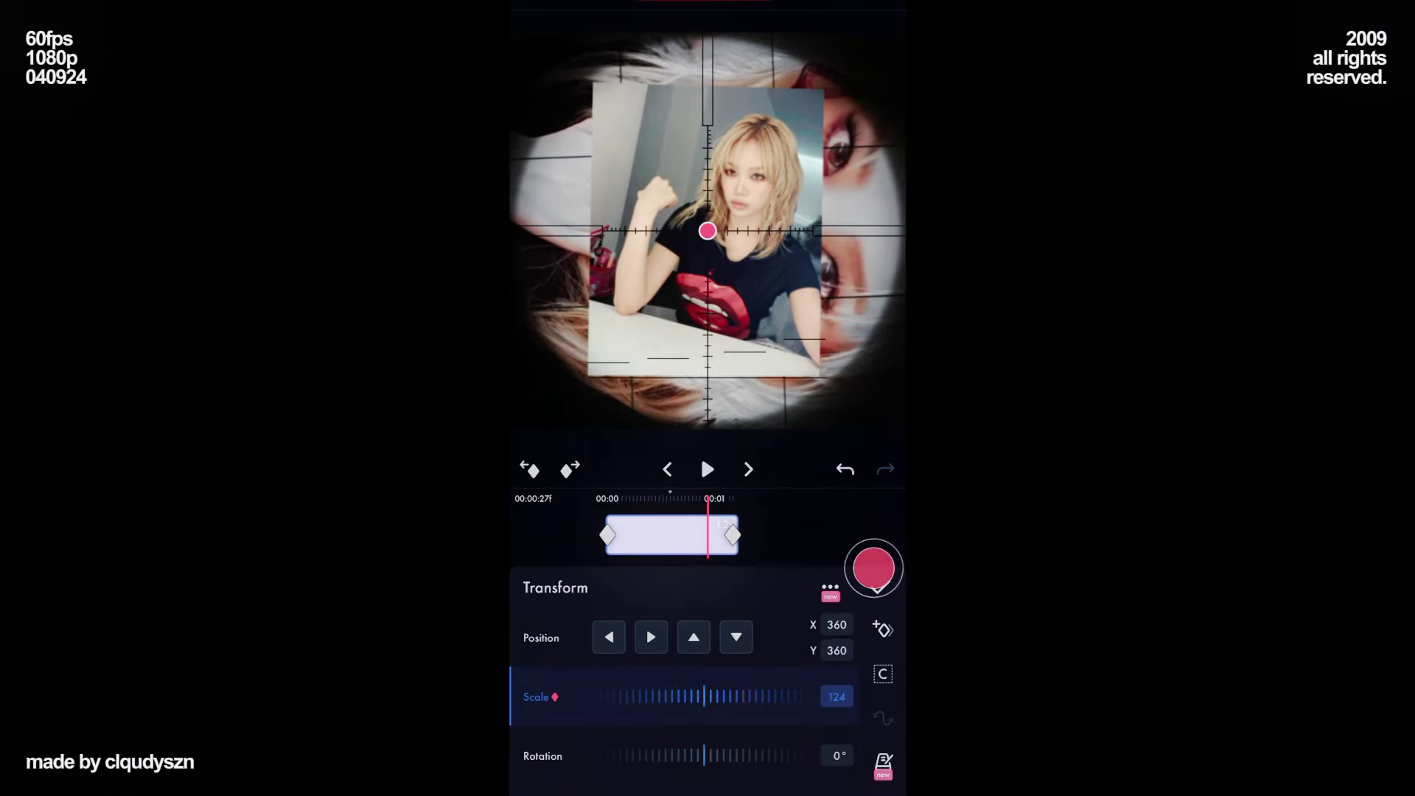
- Toggle the group's Expand effect off and back on
click(880, 586)
scroll(708, 663, down, 3)
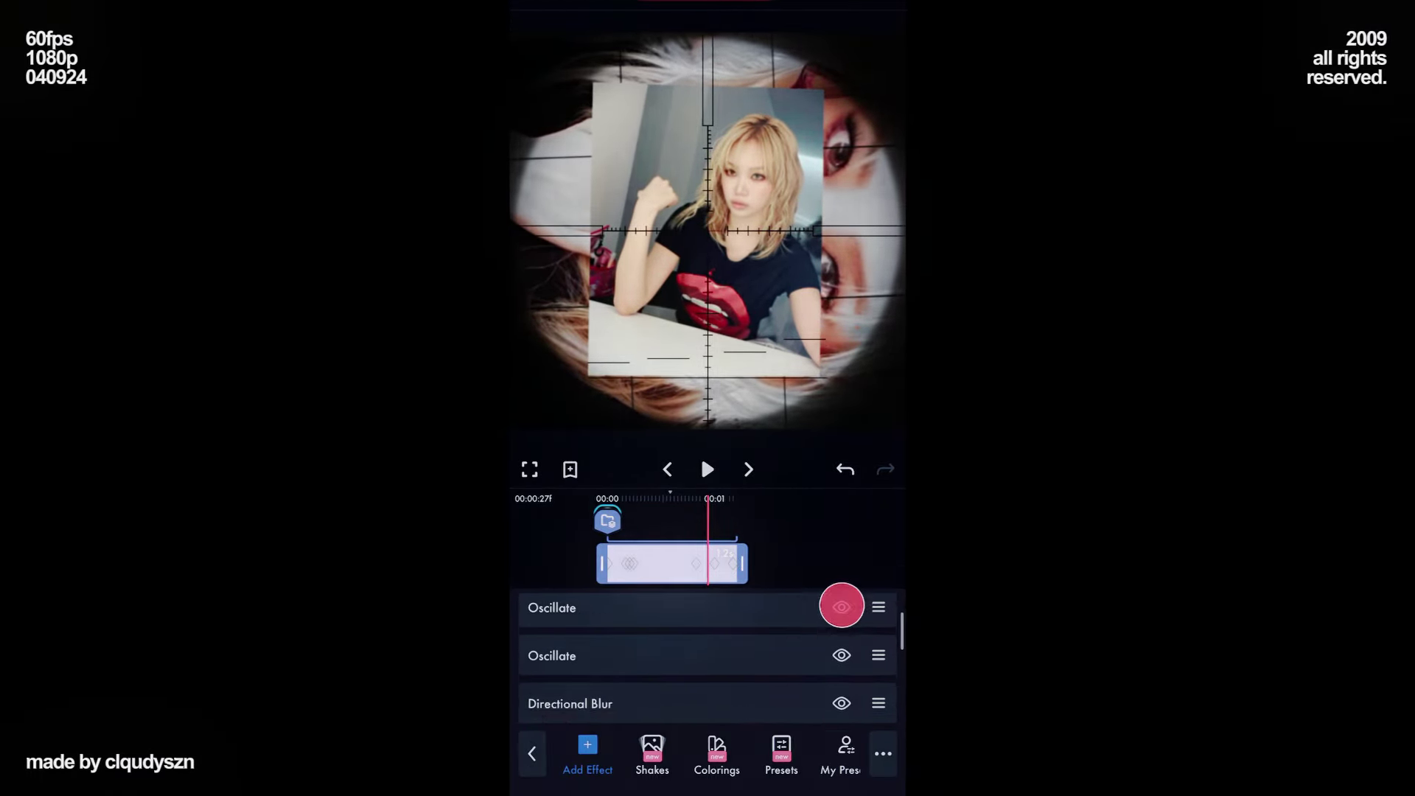
scroll(708, 663, down, 3)
scroll(707, 664, down, 1)
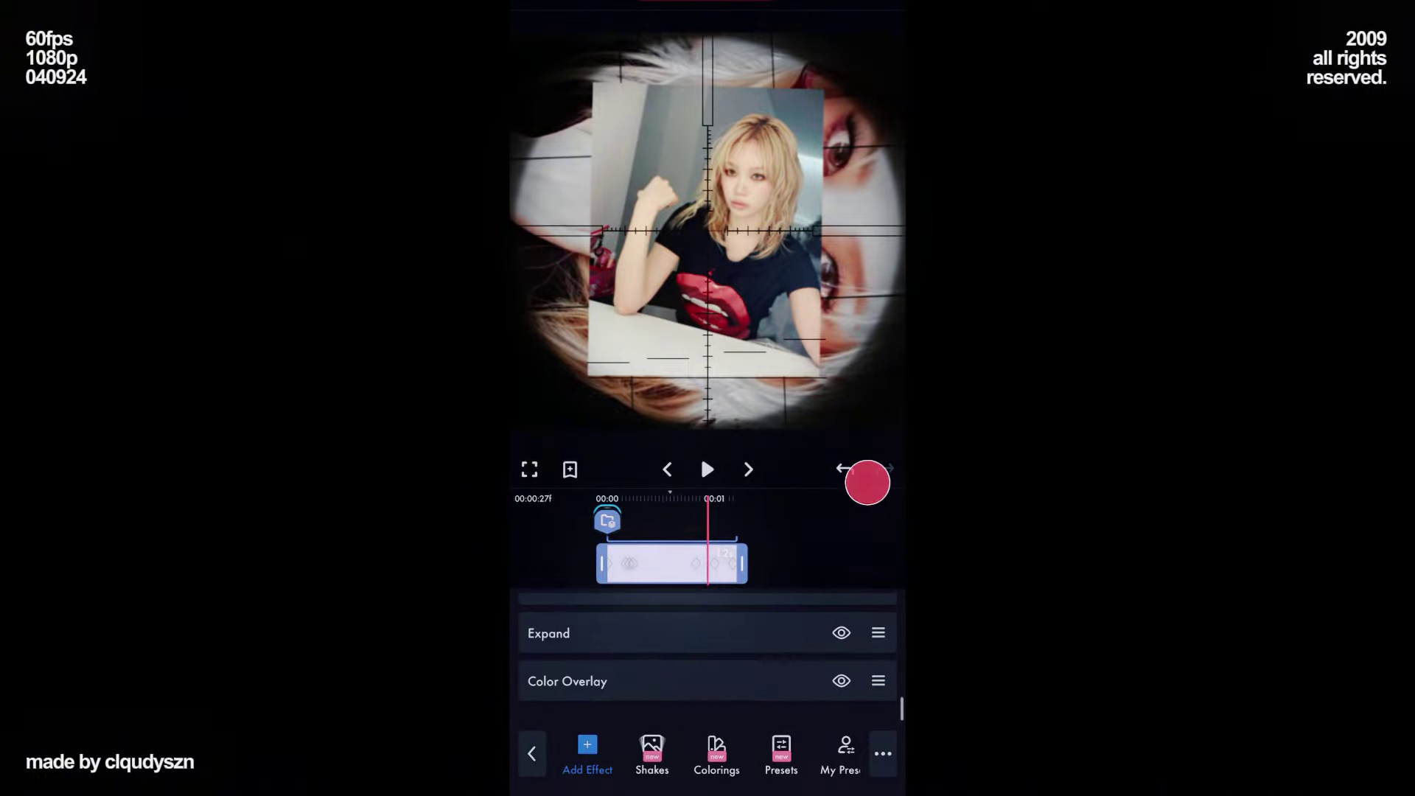
click(841, 647)
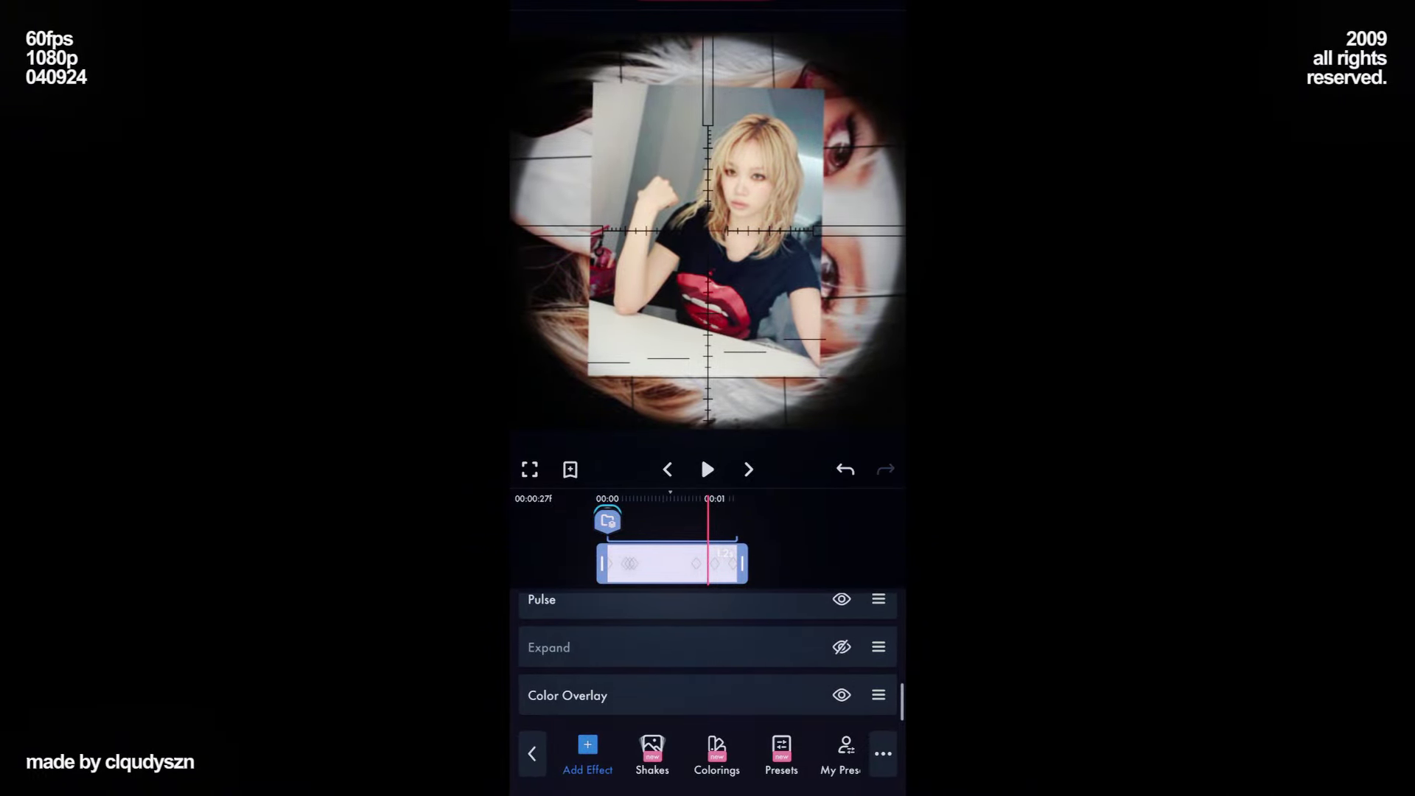
click(842, 652)
- Review the Expand effect's keyframed Bend, peaking around 19
click(549, 660)
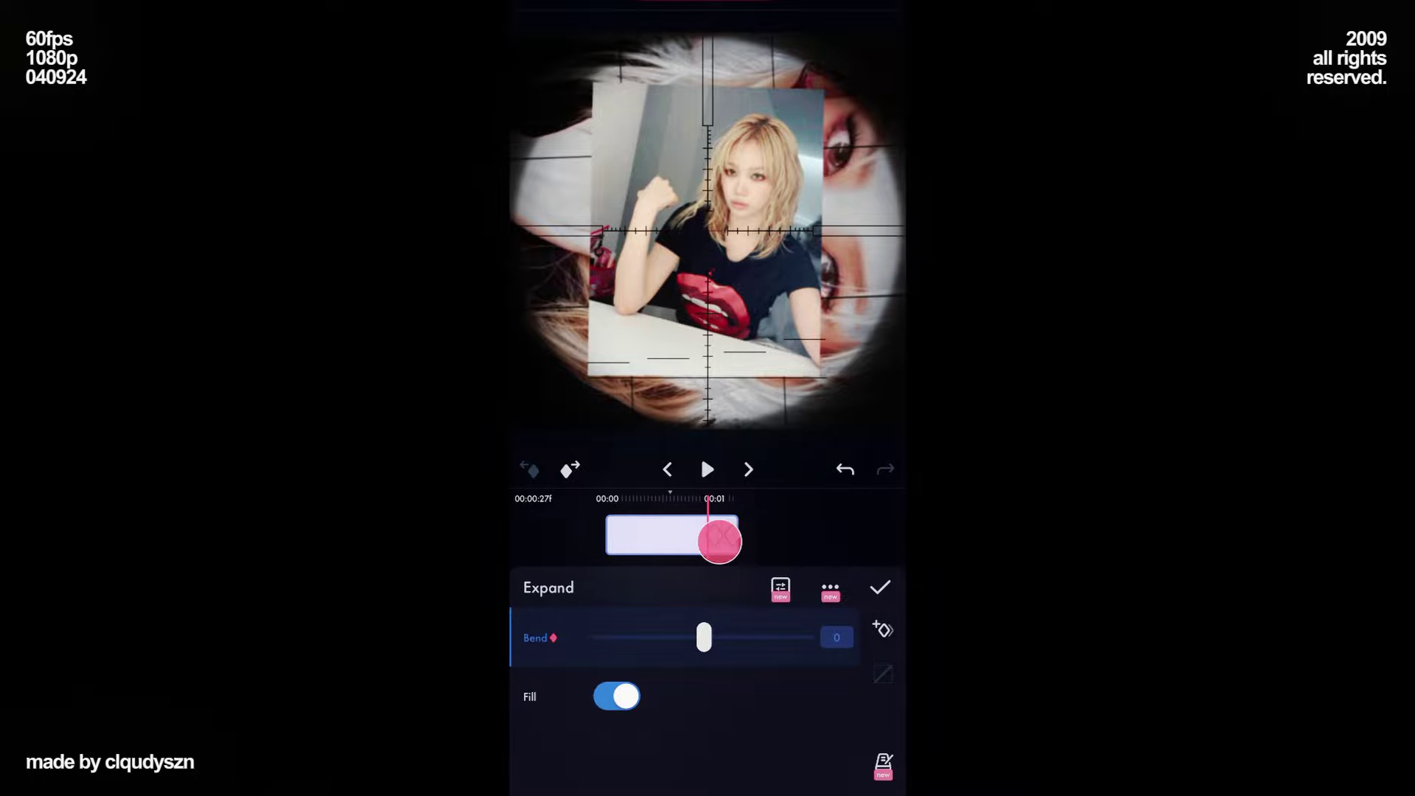
drag(719, 542, 833, 534)
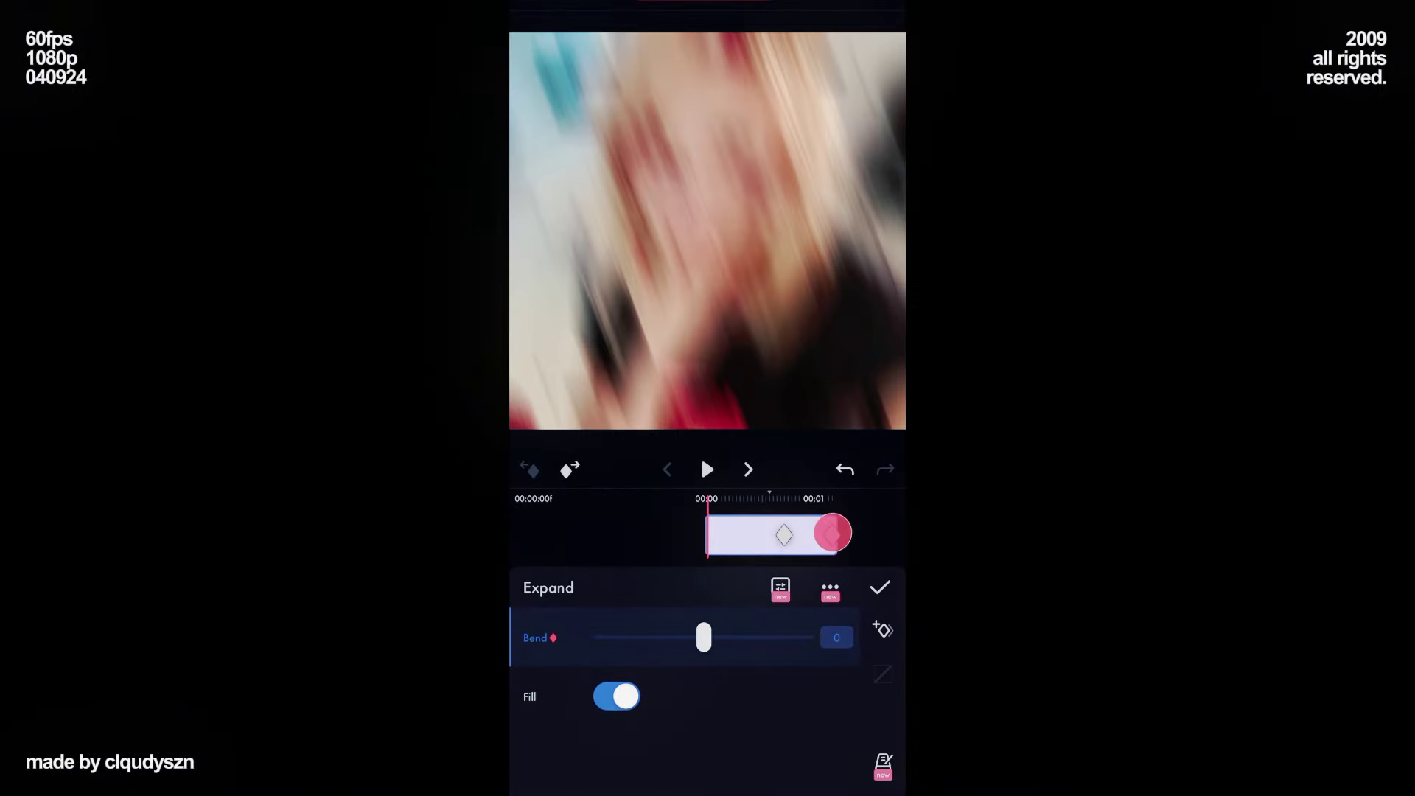
click(885, 591)
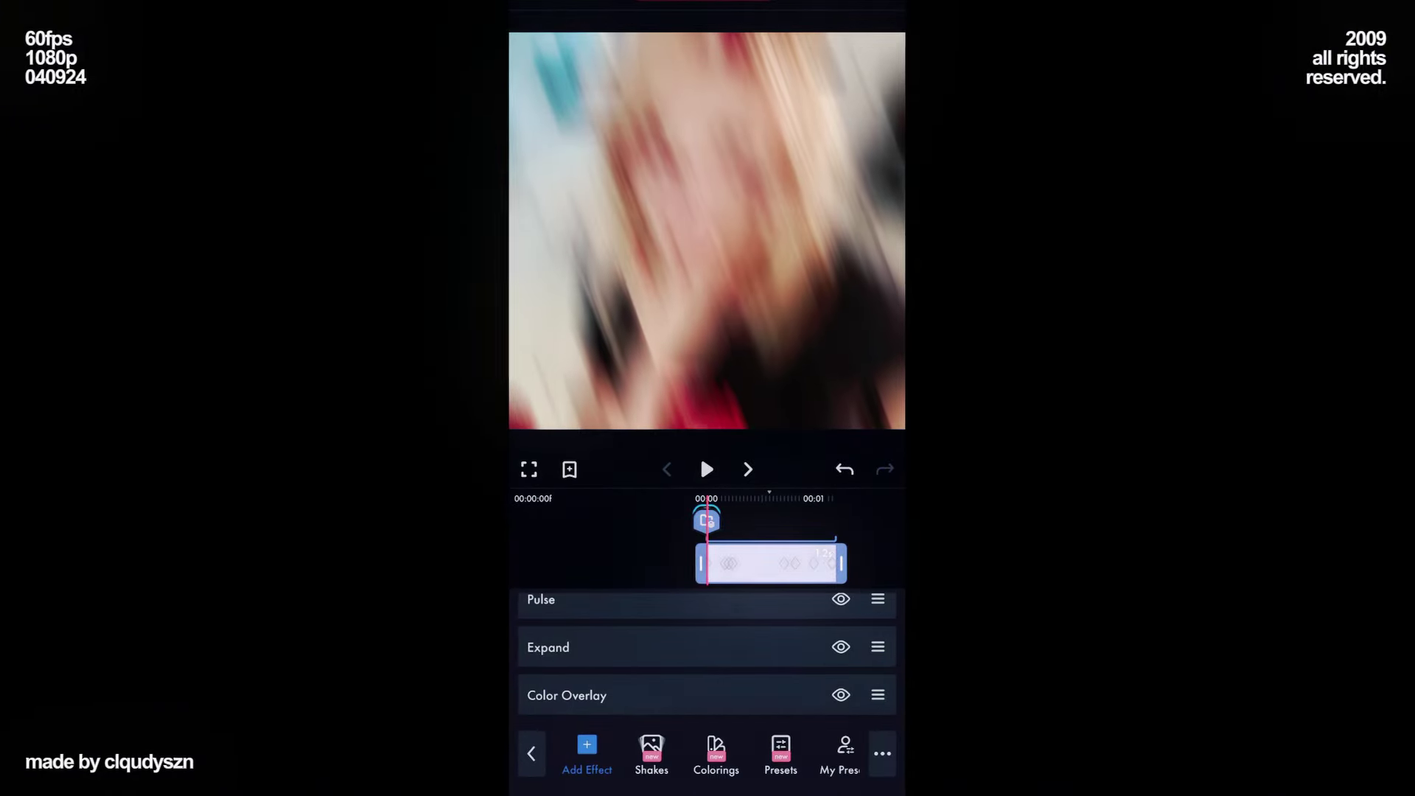
click(587, 751)
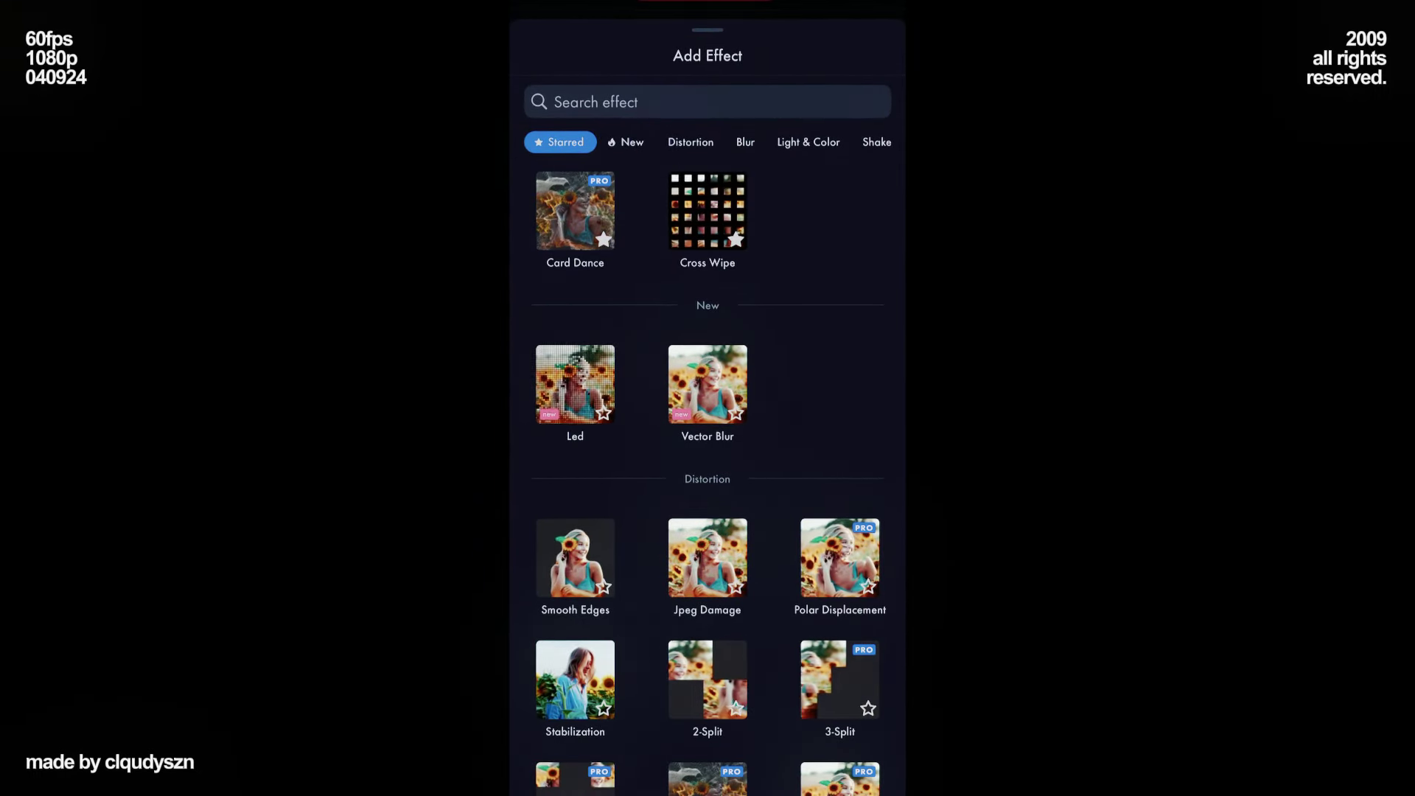
- Add a 2D Transform effect to the group by searching '2d'
click(864, 105)
click(524, 729)
text(2)
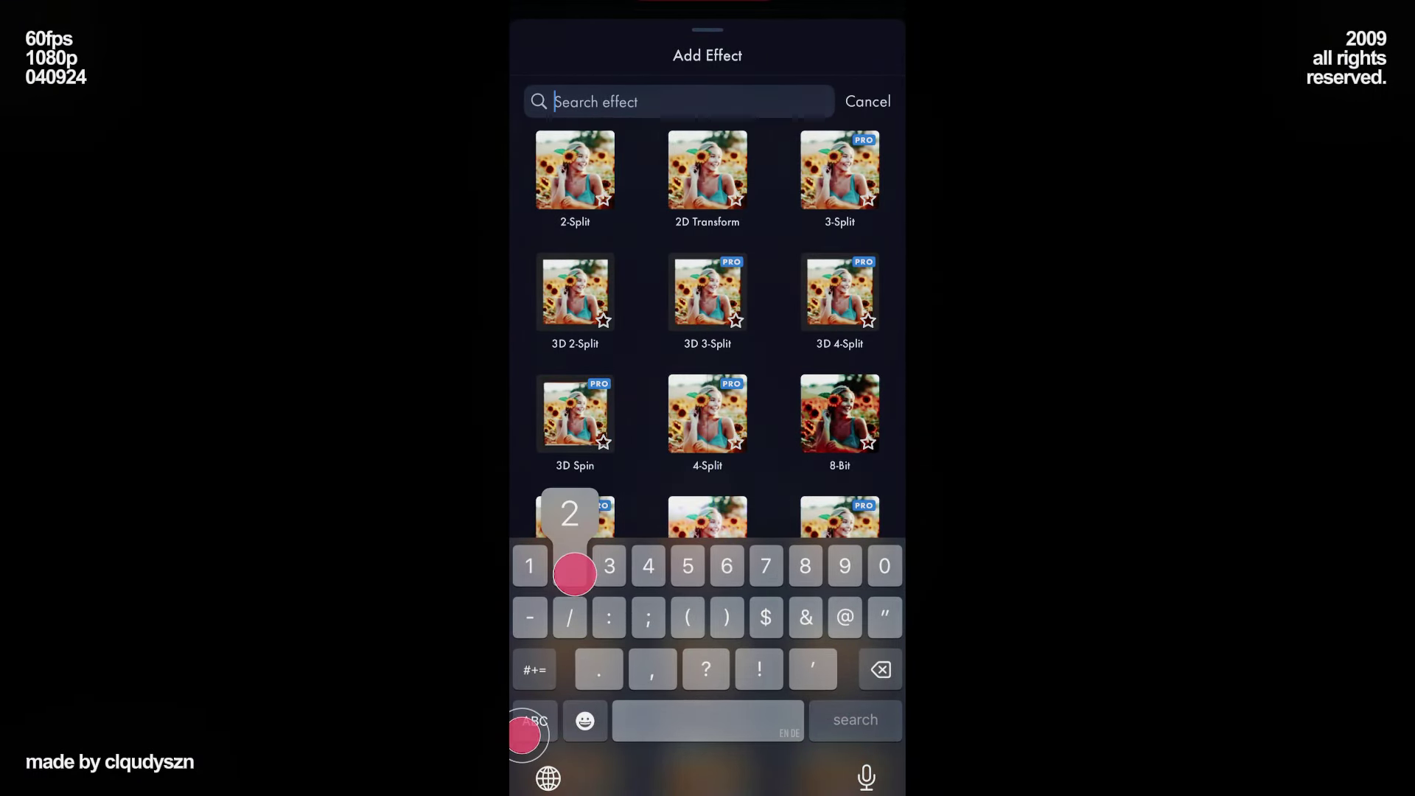
text(d)
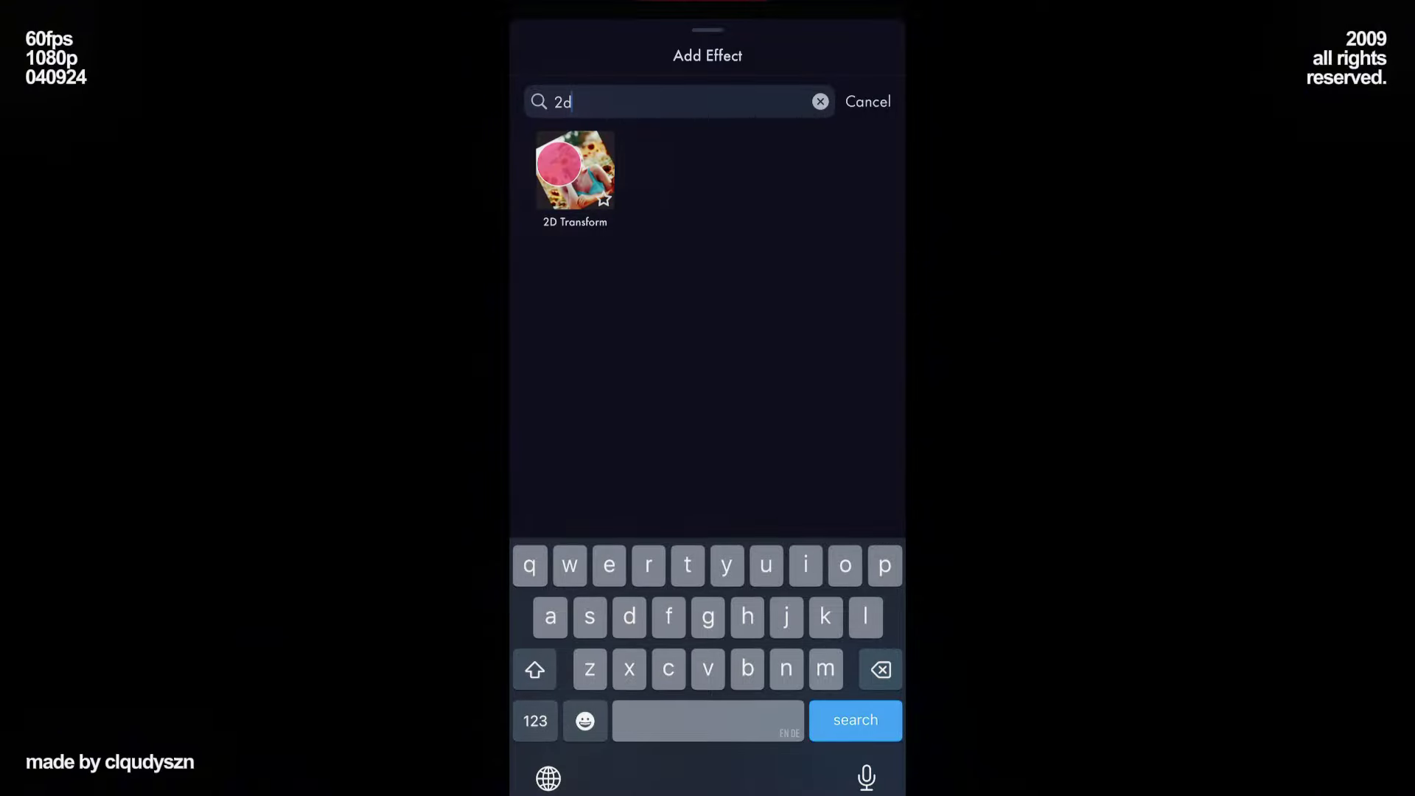
click(574, 170)
- Keyframe the 2D Transform Scale at frames 0 and 16, starting at 150
click(537, 697)
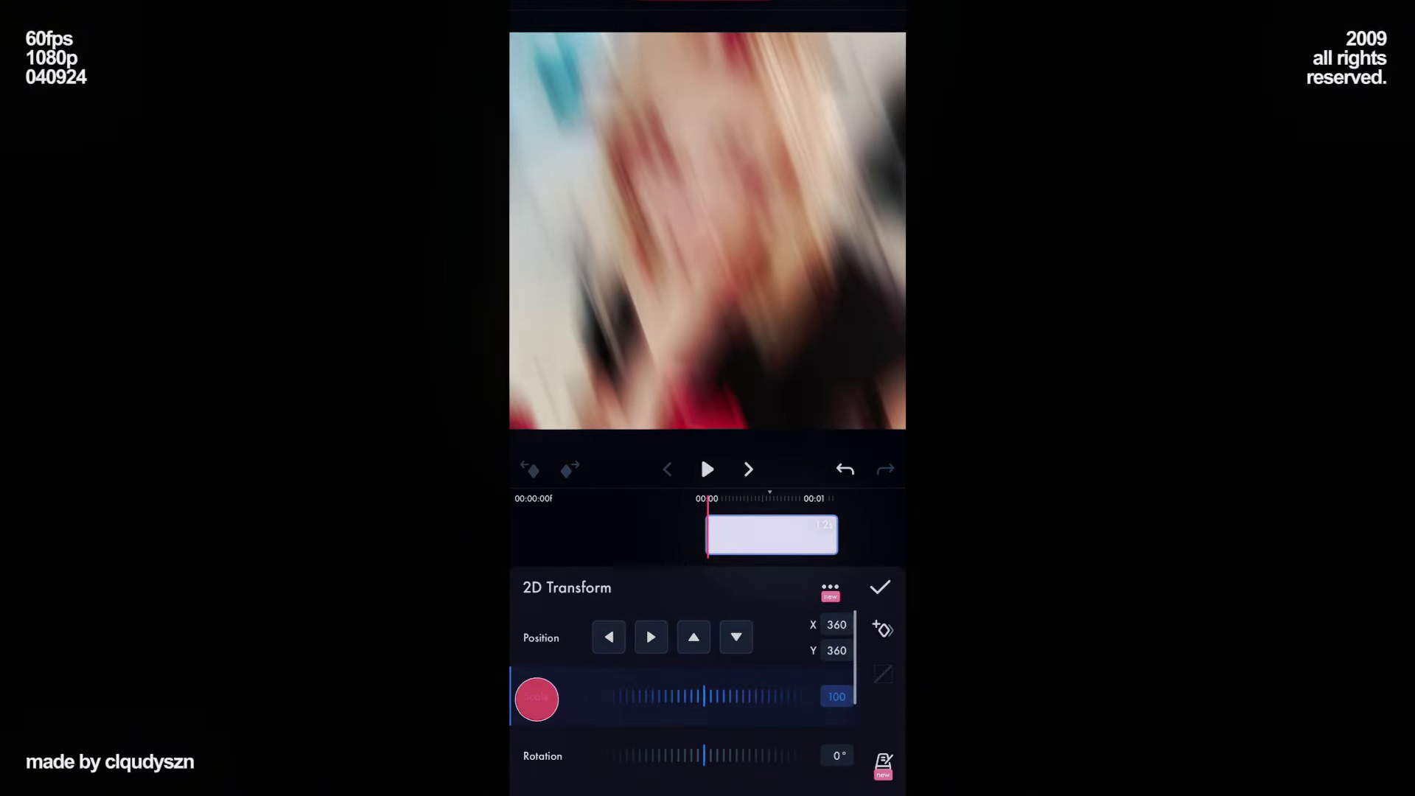
click(882, 632)
drag(767, 534, 706, 534)
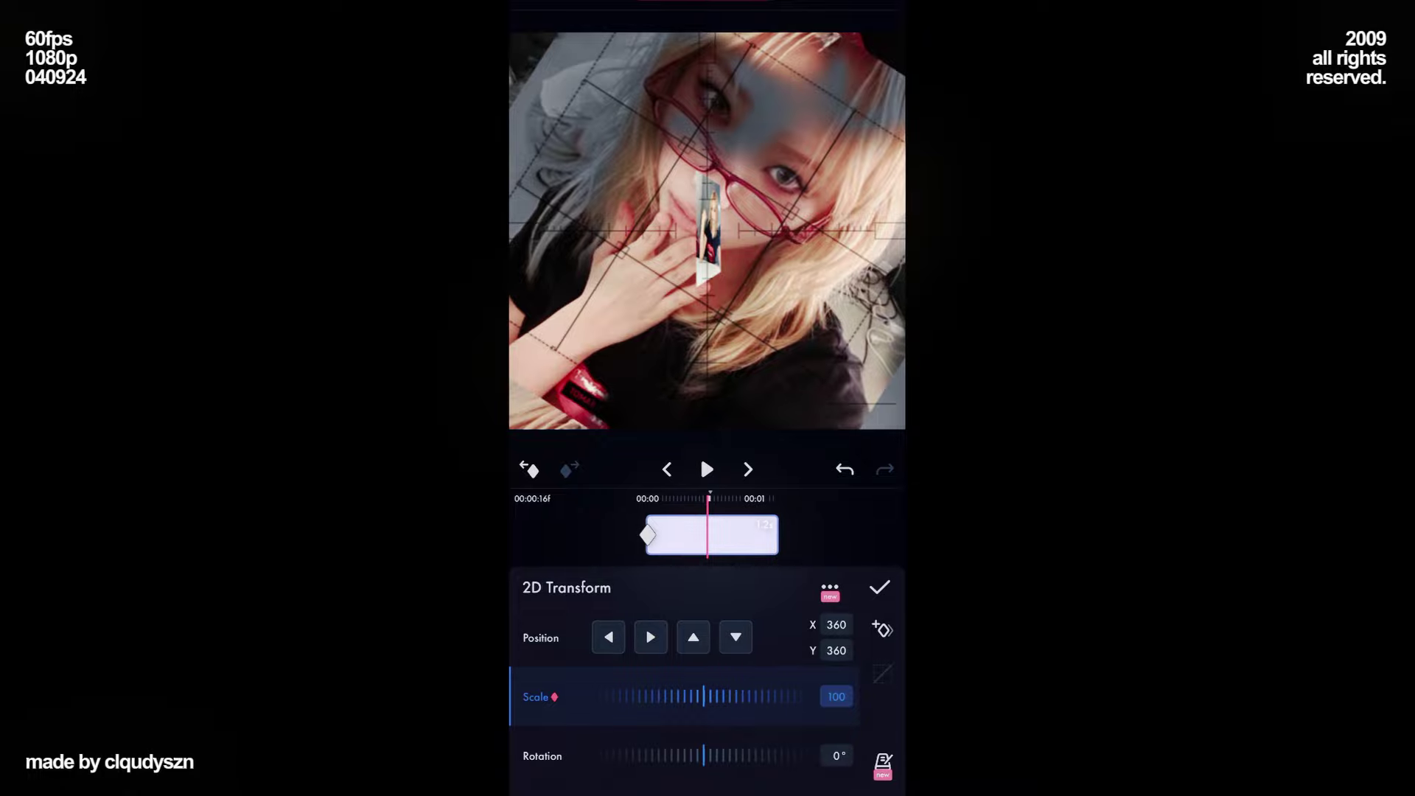
click(748, 469)
click(877, 623)
click(641, 530)
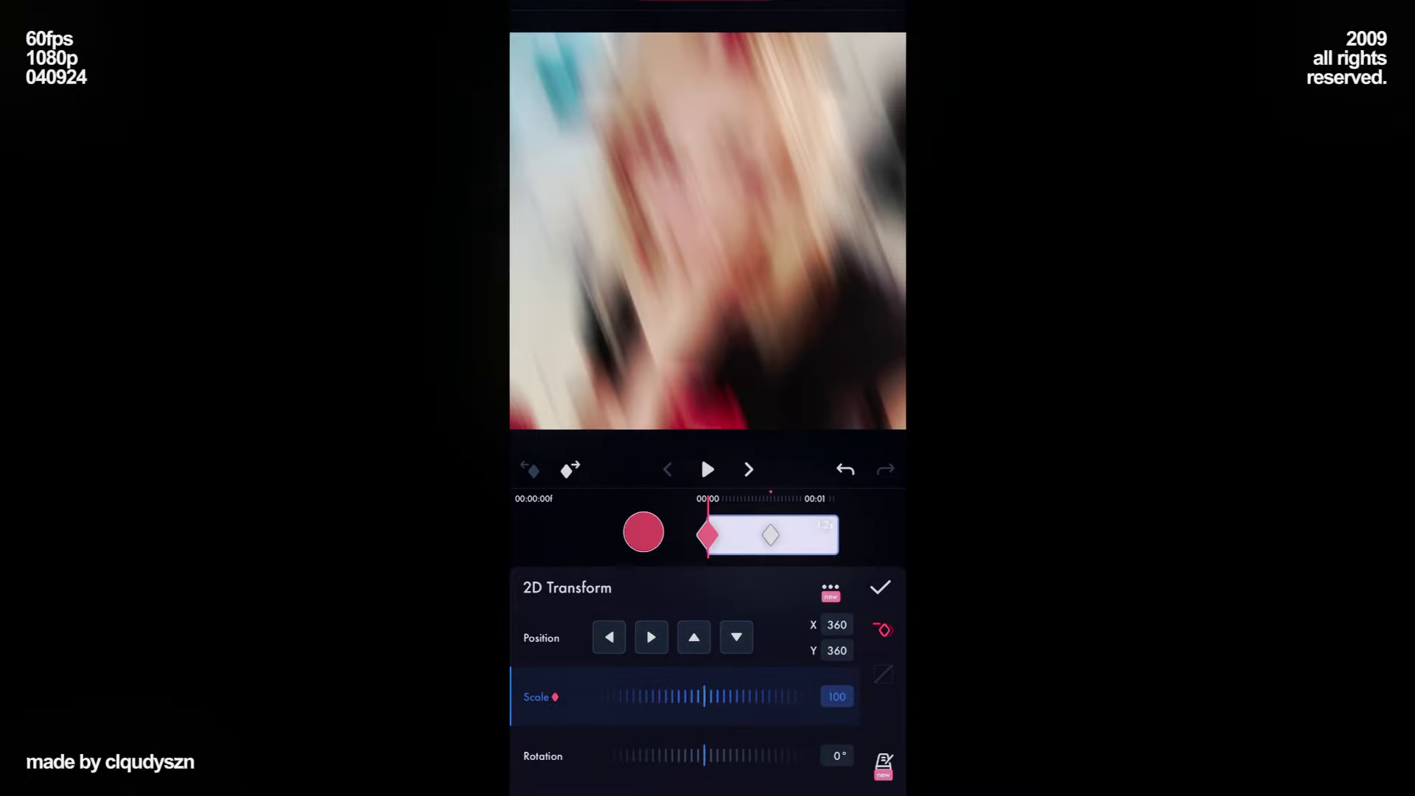
drag(727, 698, 565, 716)
drag(669, 711, 598, 730)
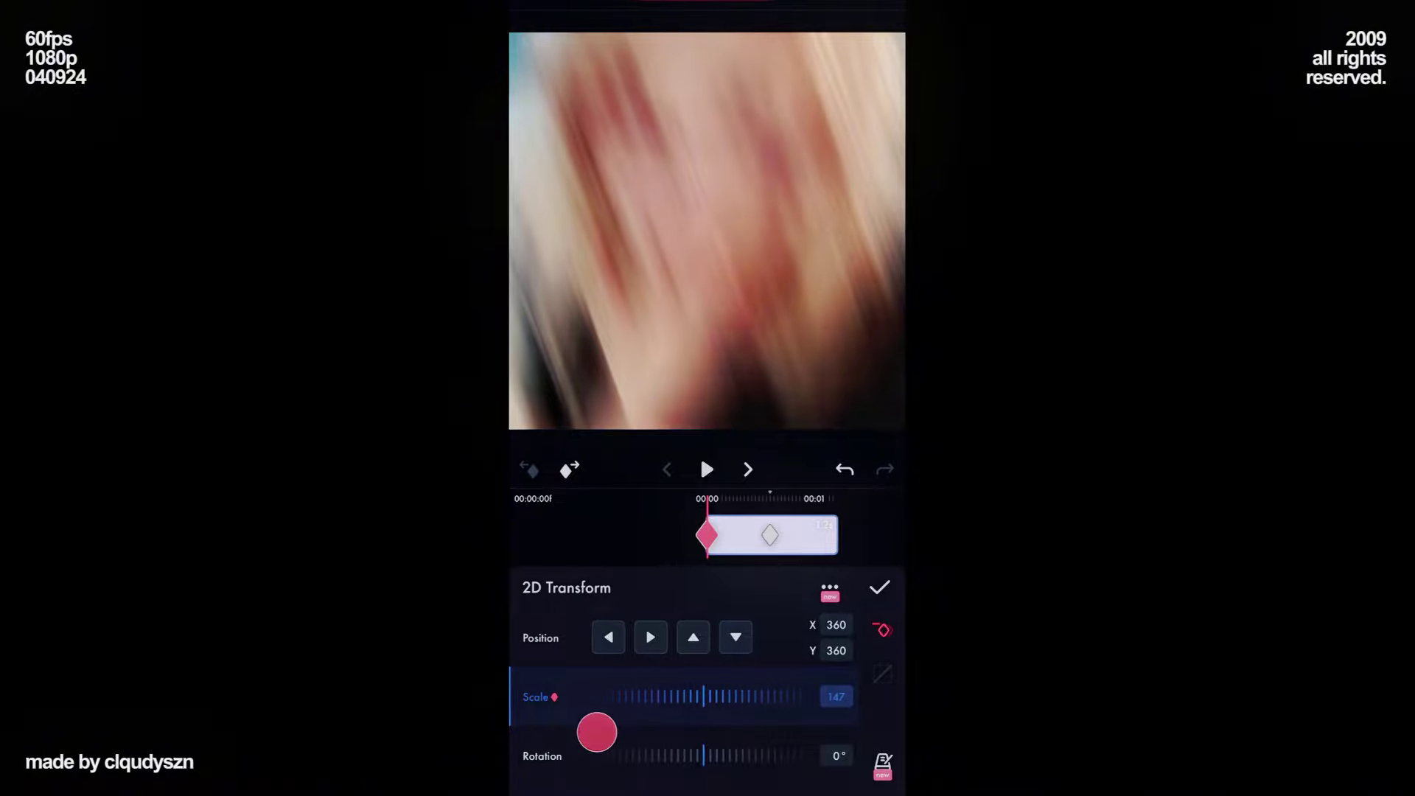
drag(720, 698, 715, 707)
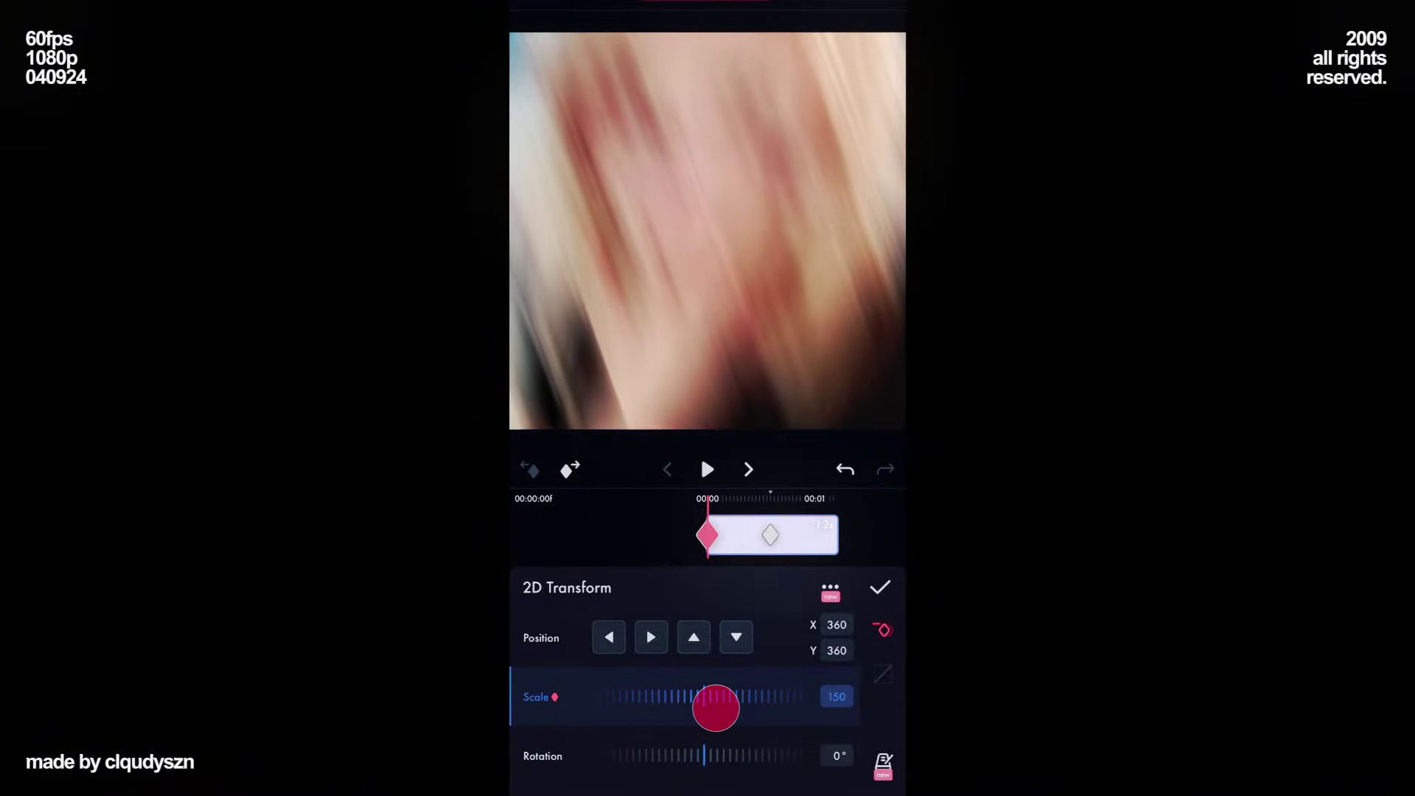
- Reshape the scale ease curve so the zoom settles quickly
drag(884, 532, 855, 537)
click(883, 674)
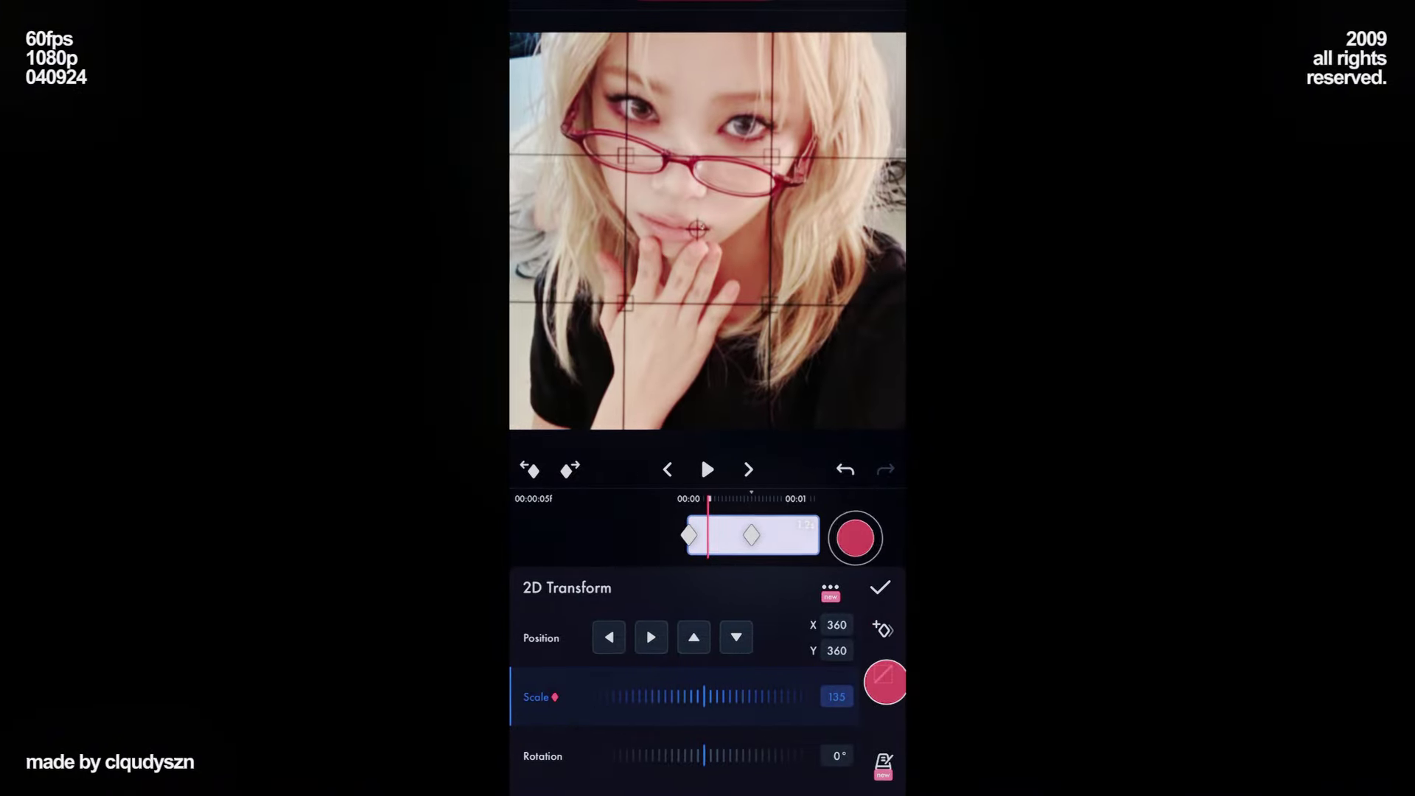
drag(632, 672, 524, 629)
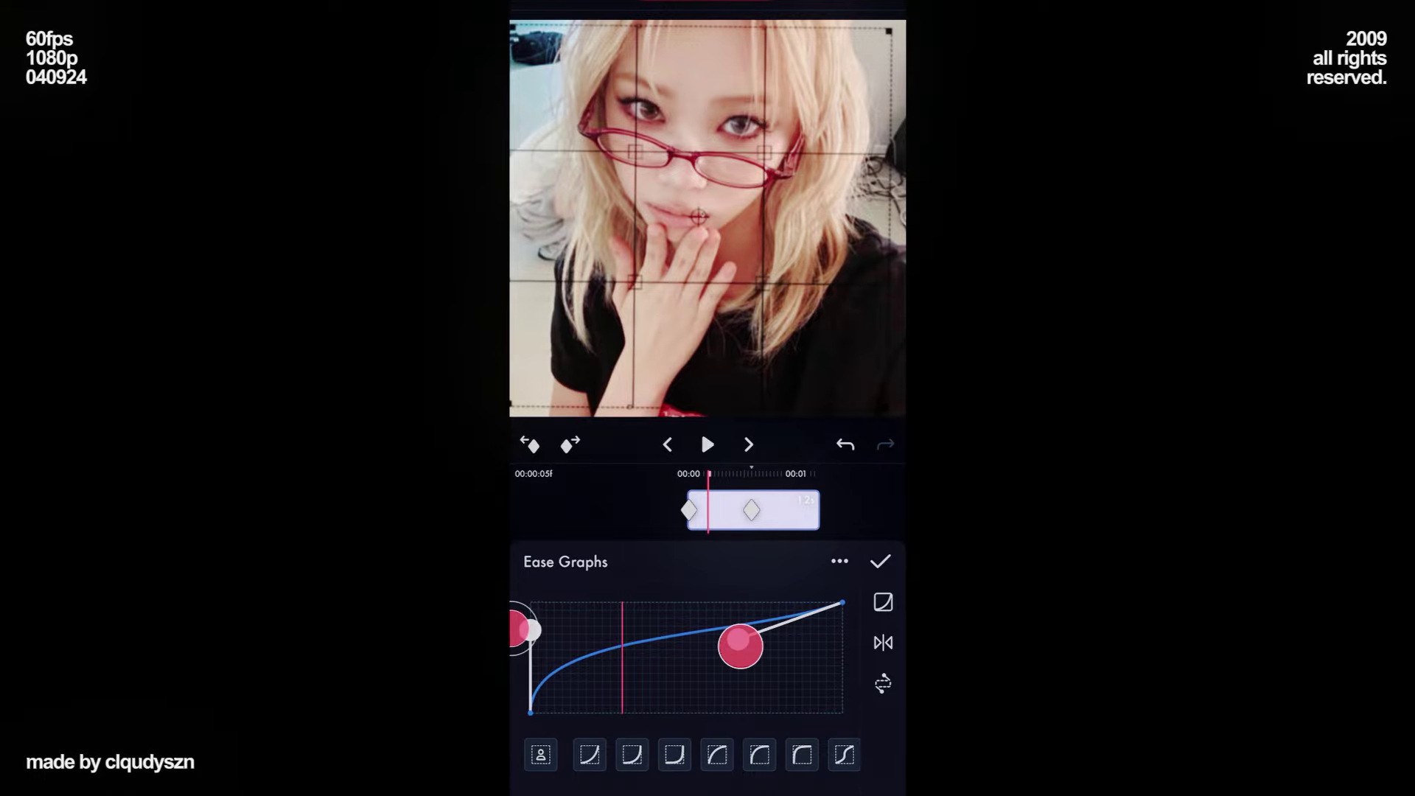
drag(740, 646, 613, 602)
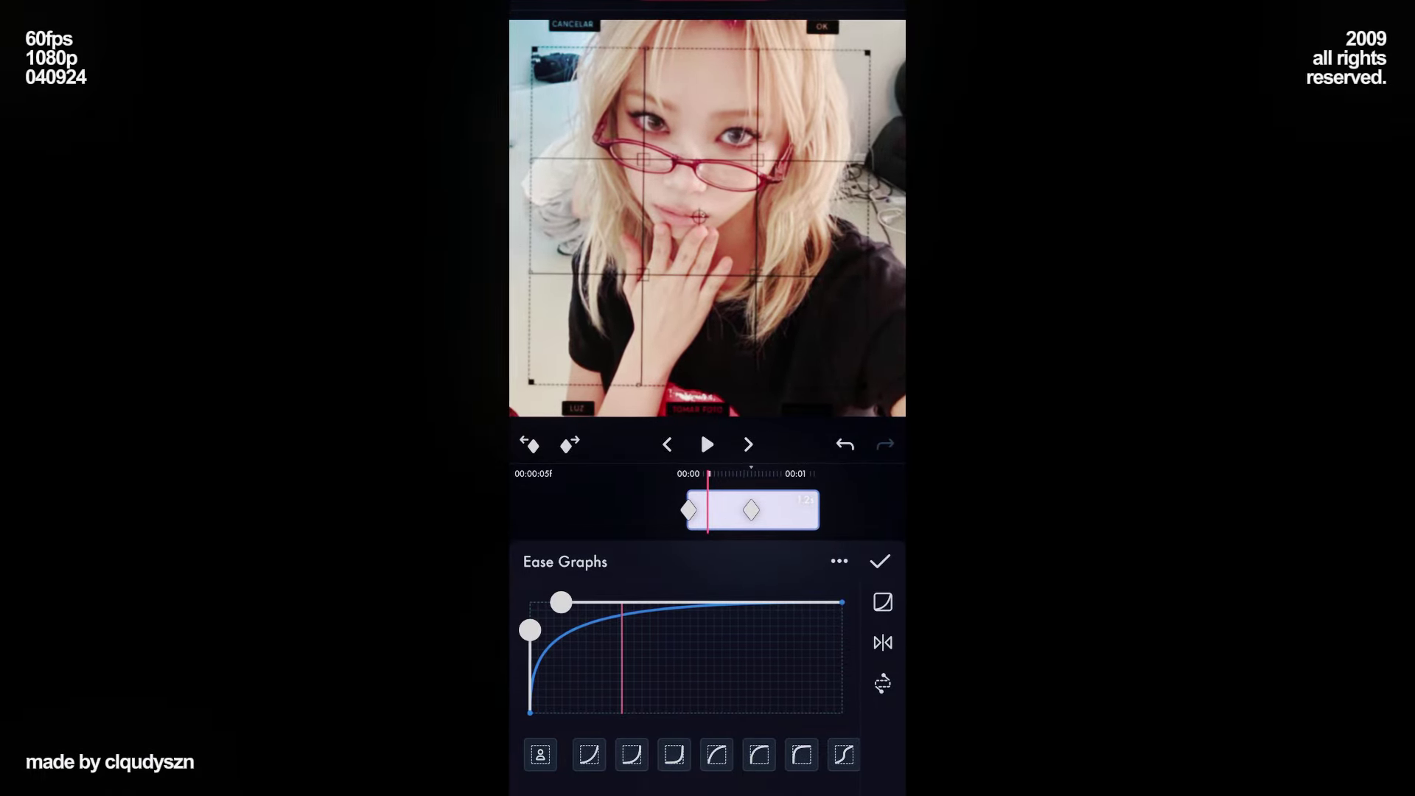
drag(853, 509, 833, 517)
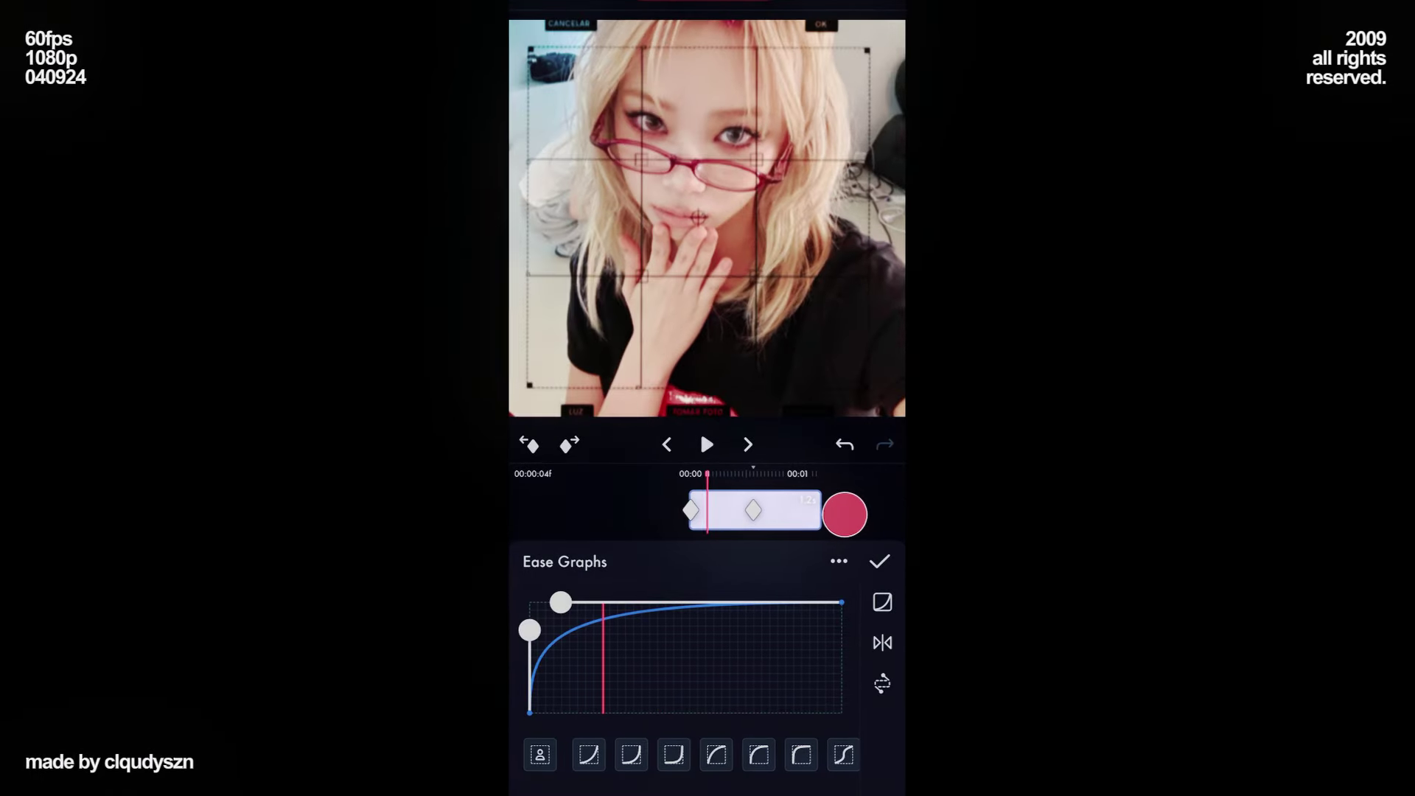
drag(529, 630, 527, 649)
drag(560, 602, 609, 574)
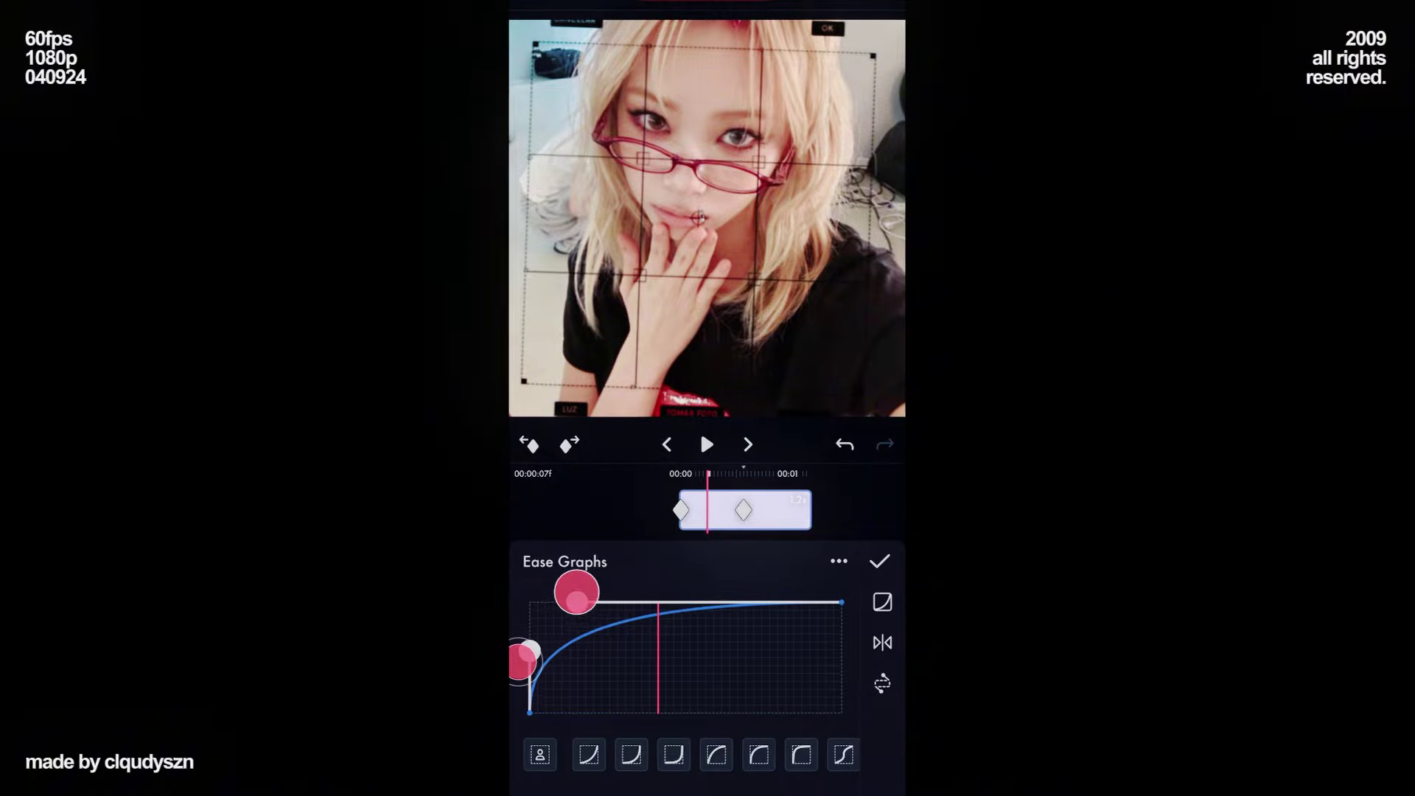
drag(835, 500, 826, 506)
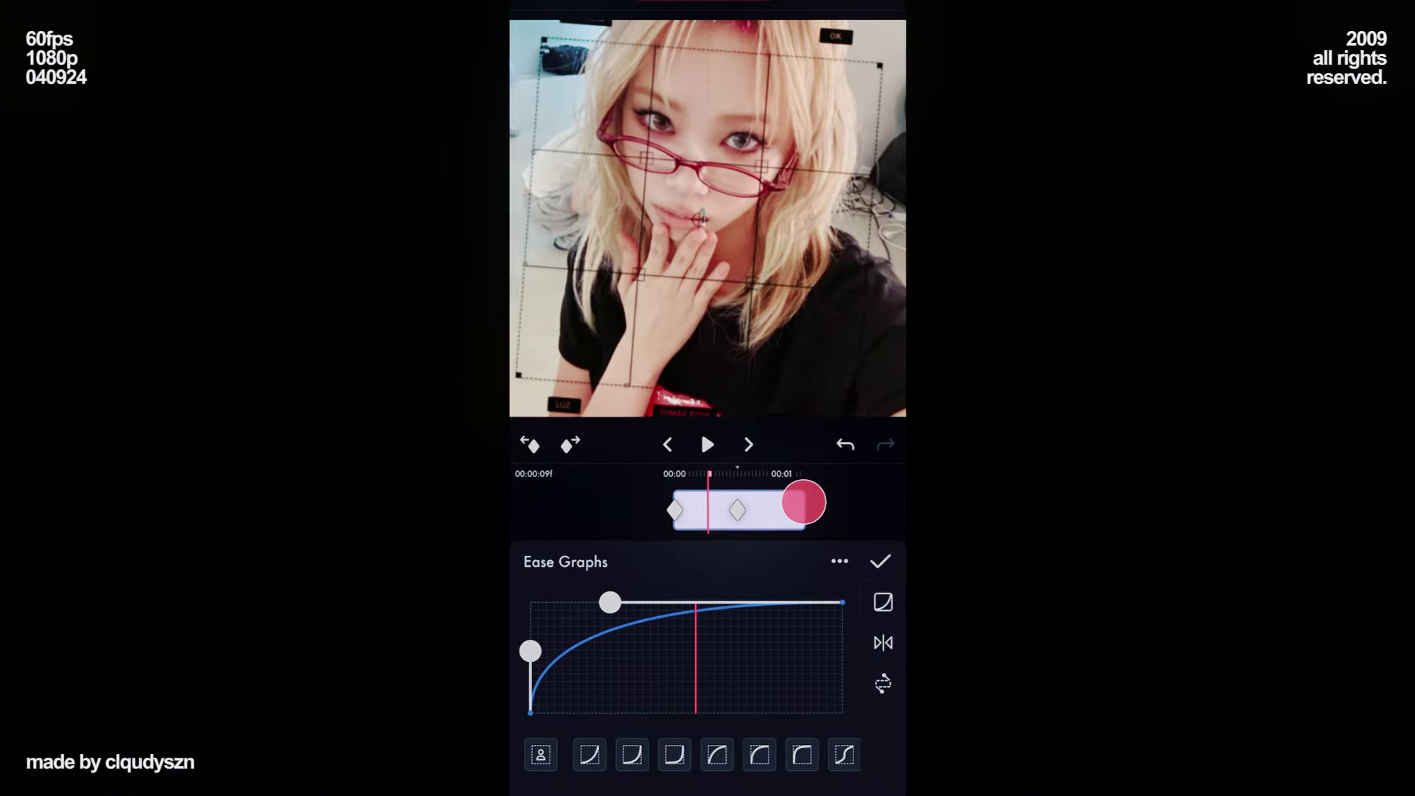
click(698, 510)
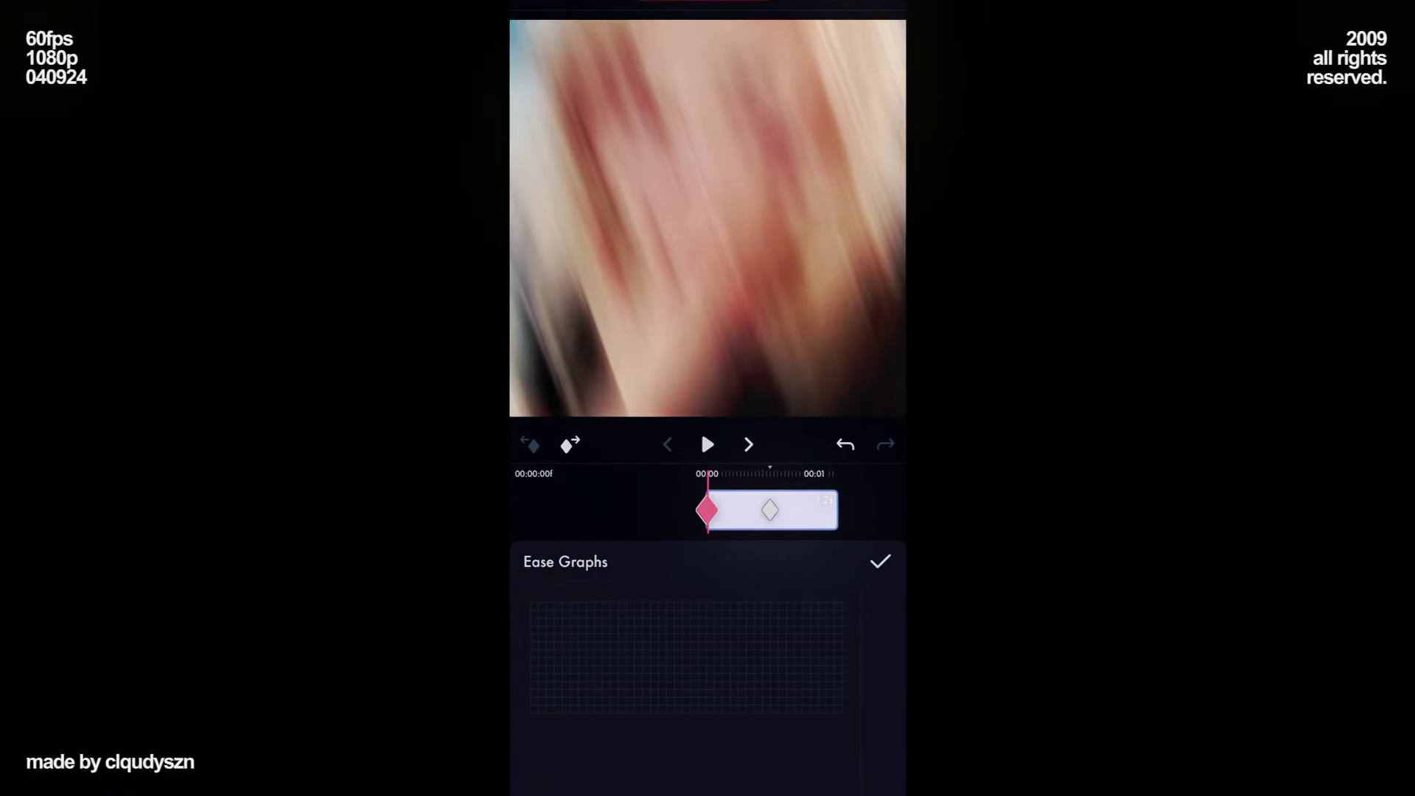
- Confirm the 2D Transform scale ease curve and preview the group's zoom animation
click(879, 561)
click(879, 587)
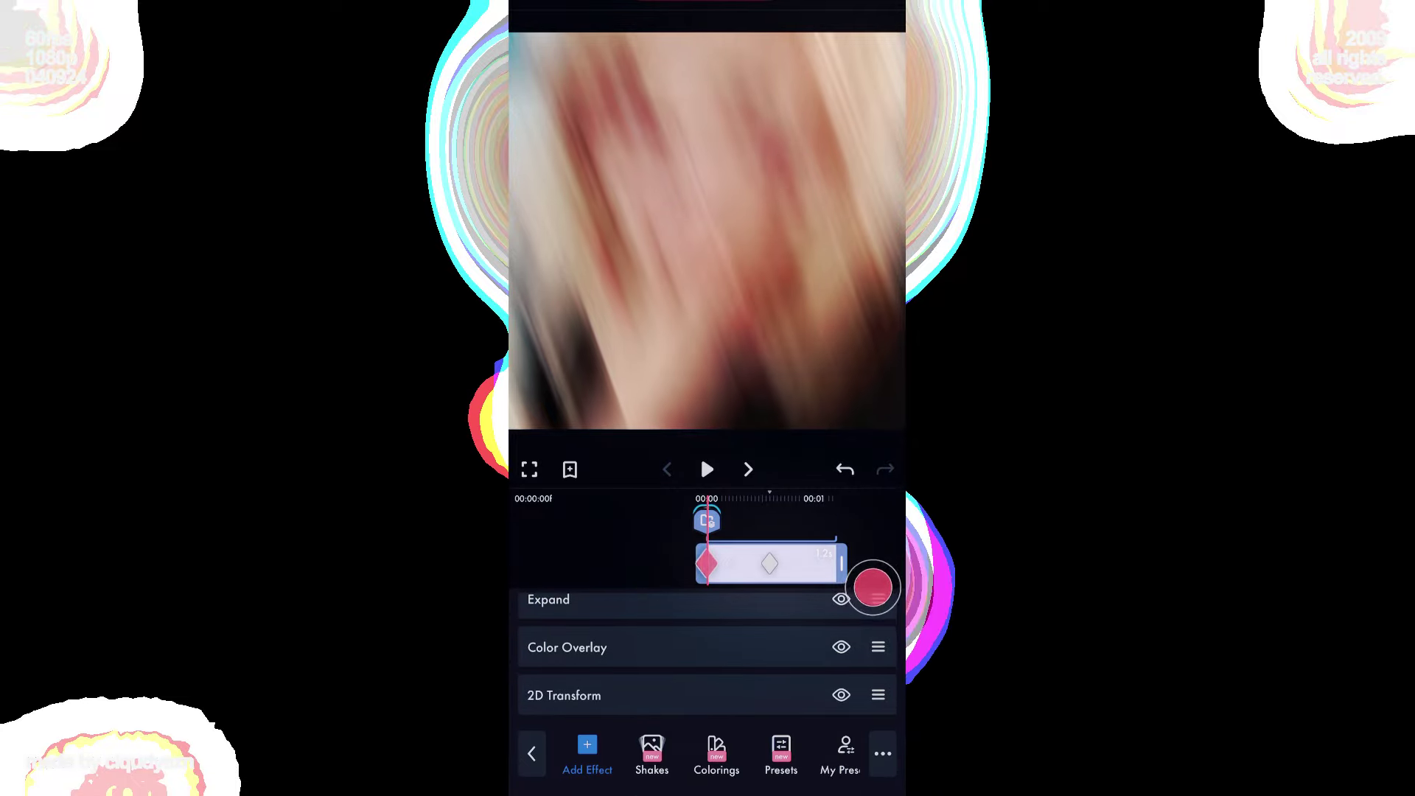
click(706, 469)
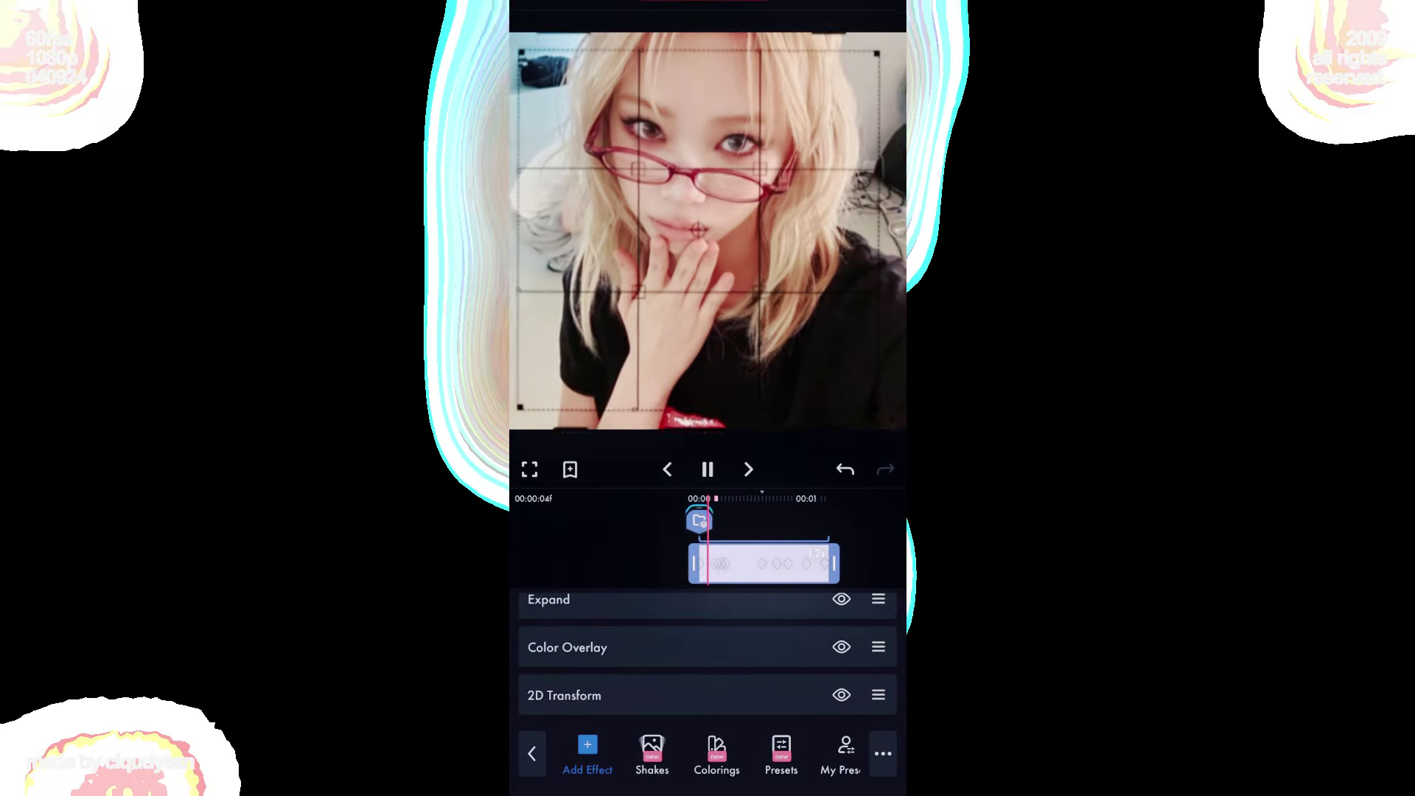